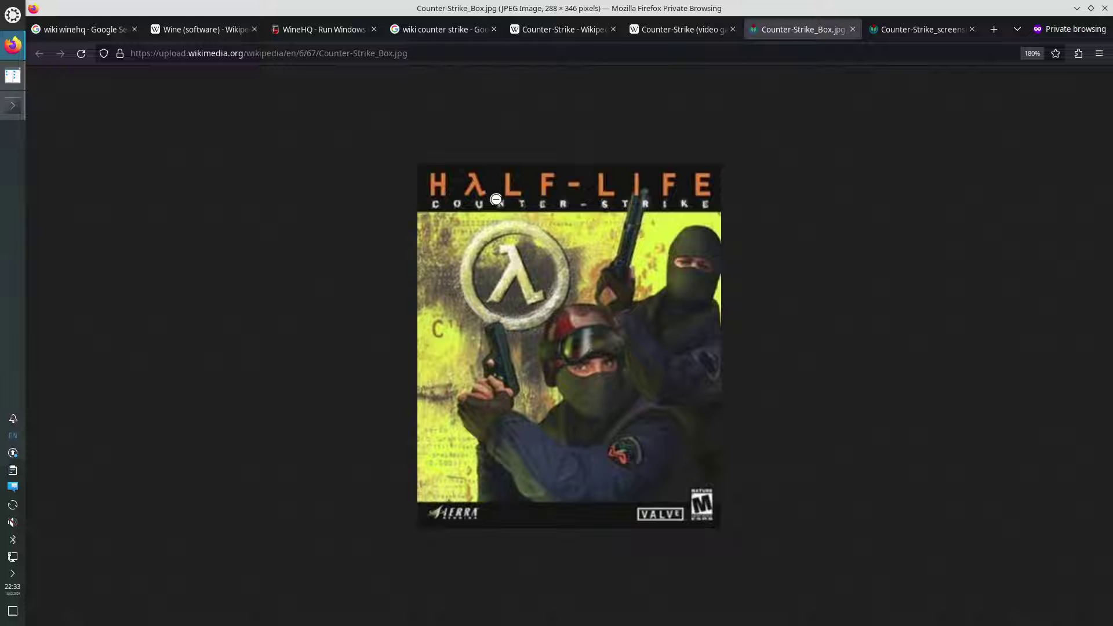
# Review the Counter-Strike article and gameplay screenshot, highlighting 'November 2000' and 'de_dust', then show WineHQ
pyautogui.click(682, 30)
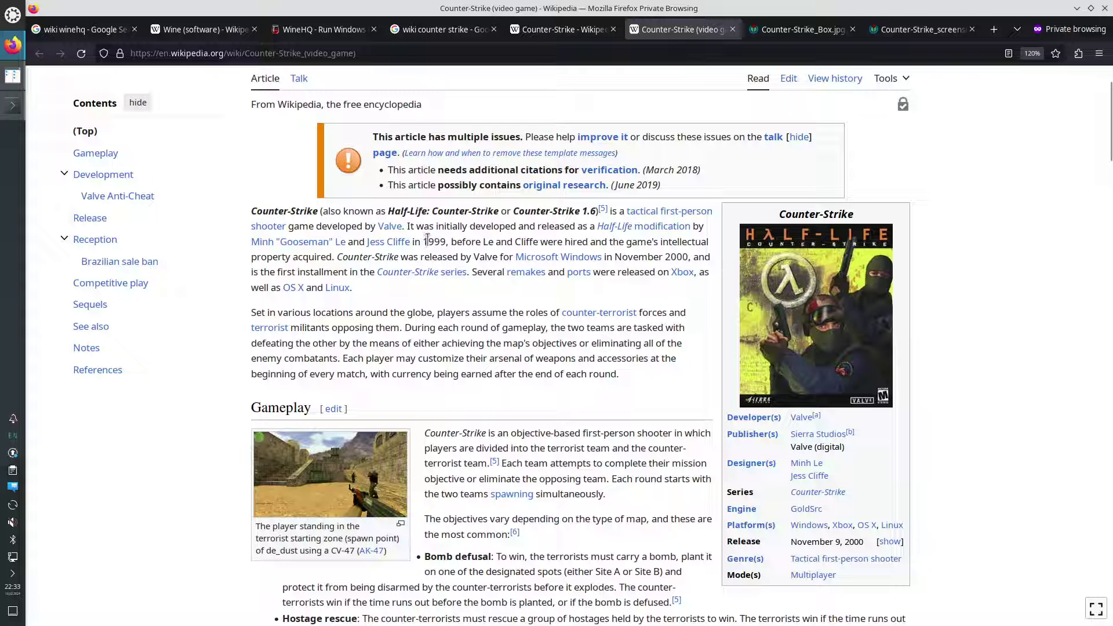
pyautogui.moveTo(653, 257); pyautogui.dragTo(676, 256)
pyautogui.click(902, 35)
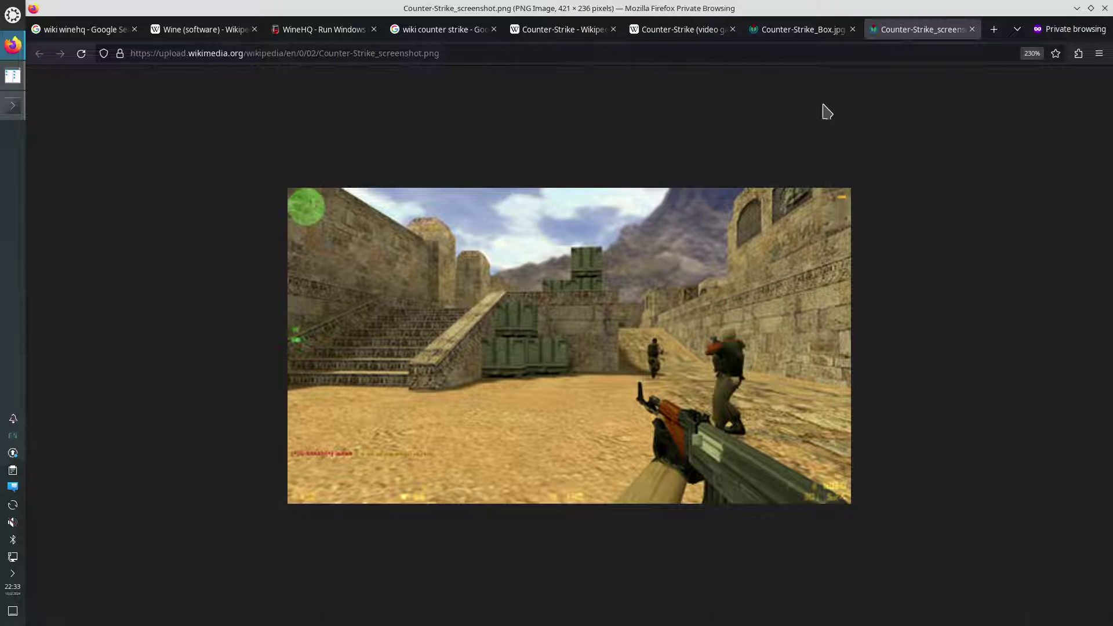
pyautogui.click(702, 35)
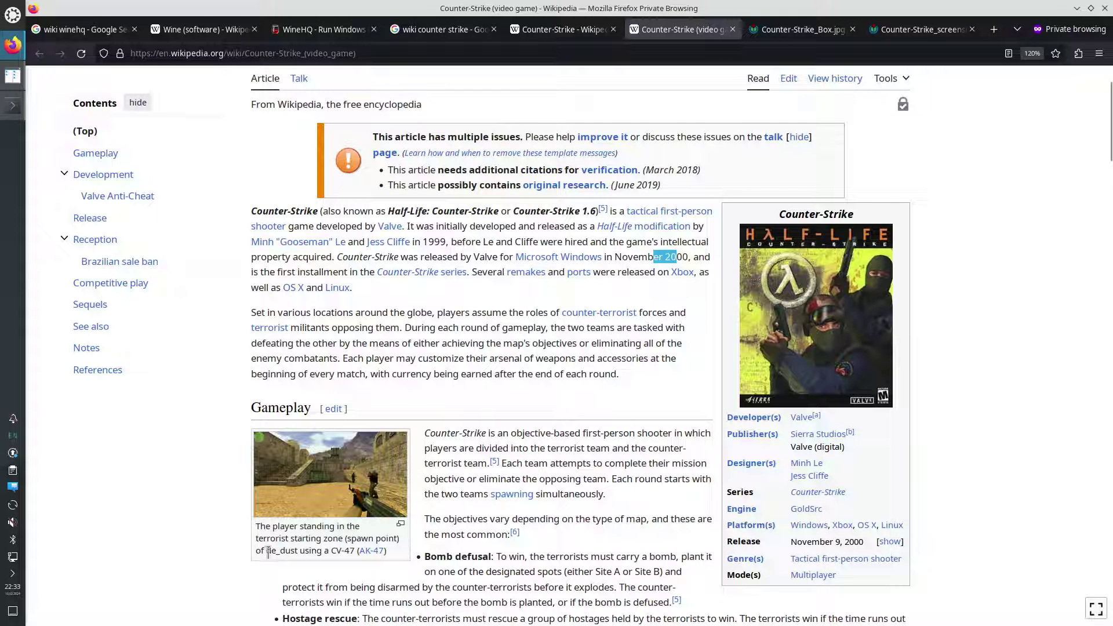
pyautogui.moveTo(267, 551); pyautogui.dragTo(298, 551)
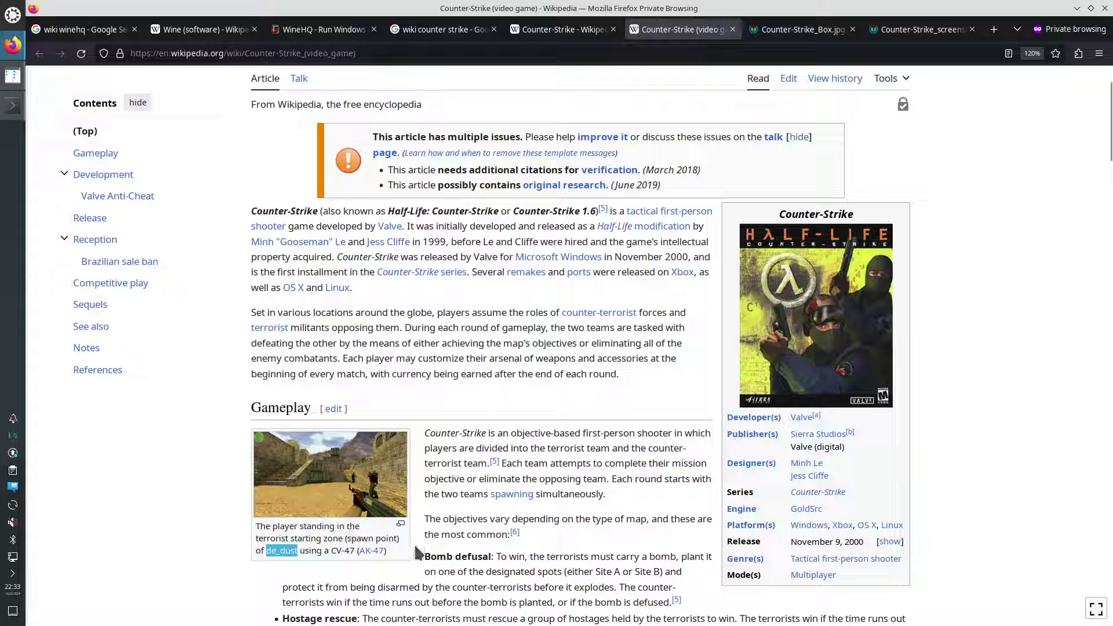
pyautogui.click(343, 30)
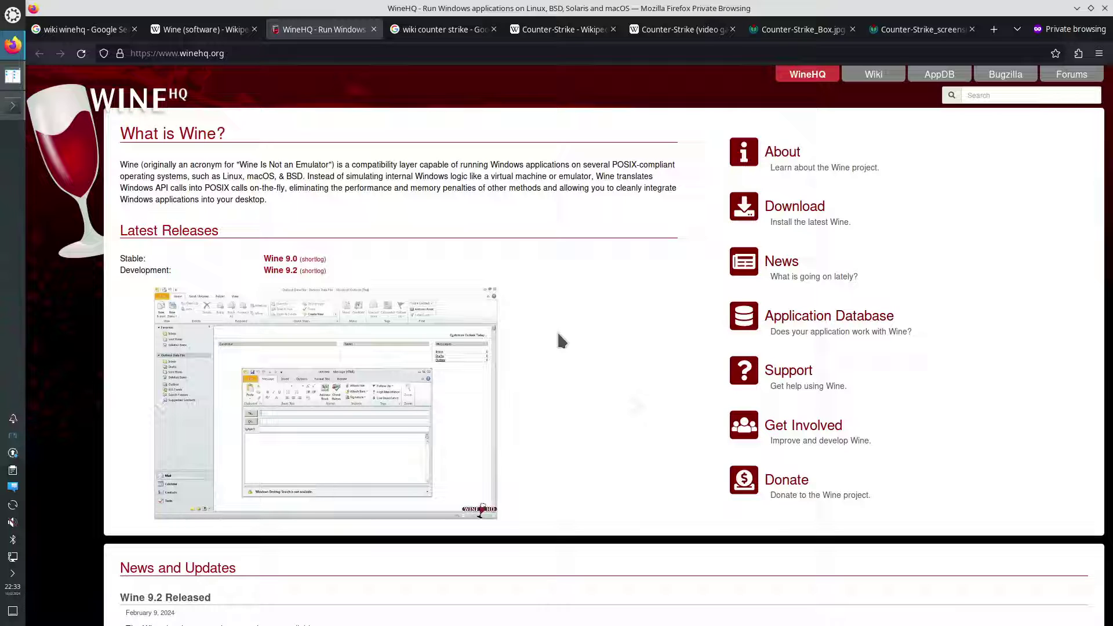
# Switch to the Wine (software) Wikipedia article, then bring the Konsole terminal in Downloads forward
pyautogui.click(204, 30)
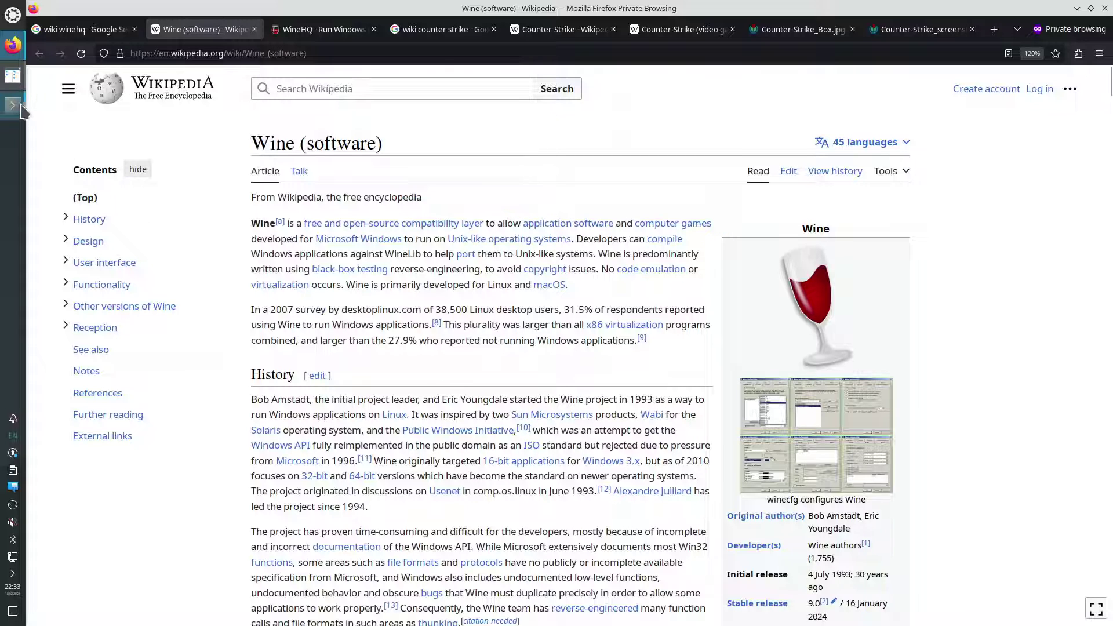
pyautogui.moveTo(22, 110)
pyautogui.click(132, 158)
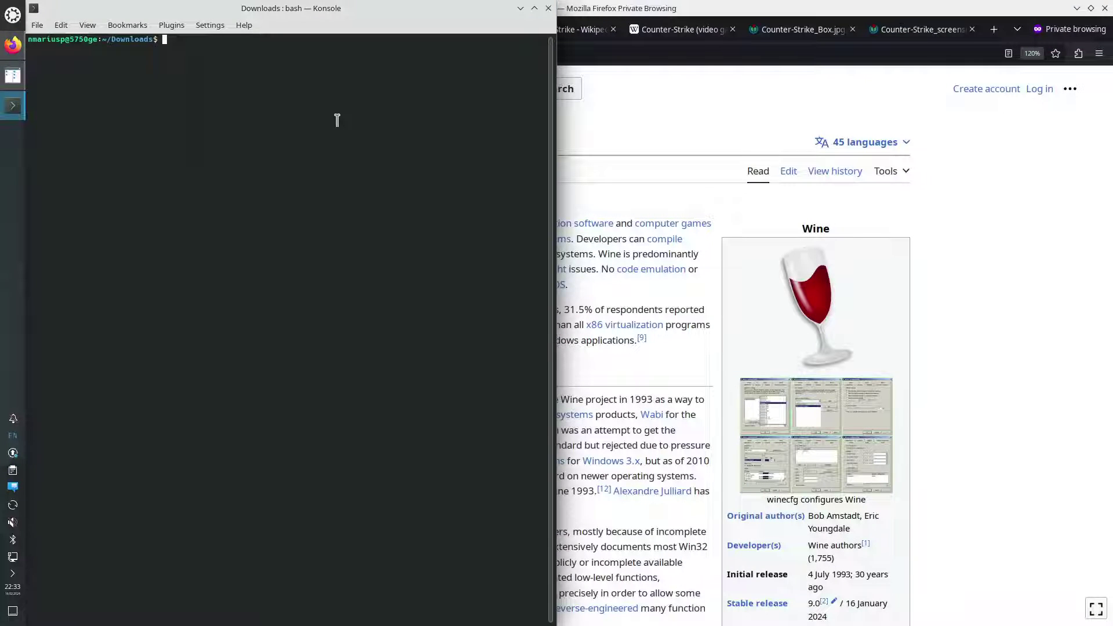
# Run sudo apt install wine with the admin password, then sudo apt remove wine64
pyautogui.write('sudo apt install wine')
pyautogui.press('Return')
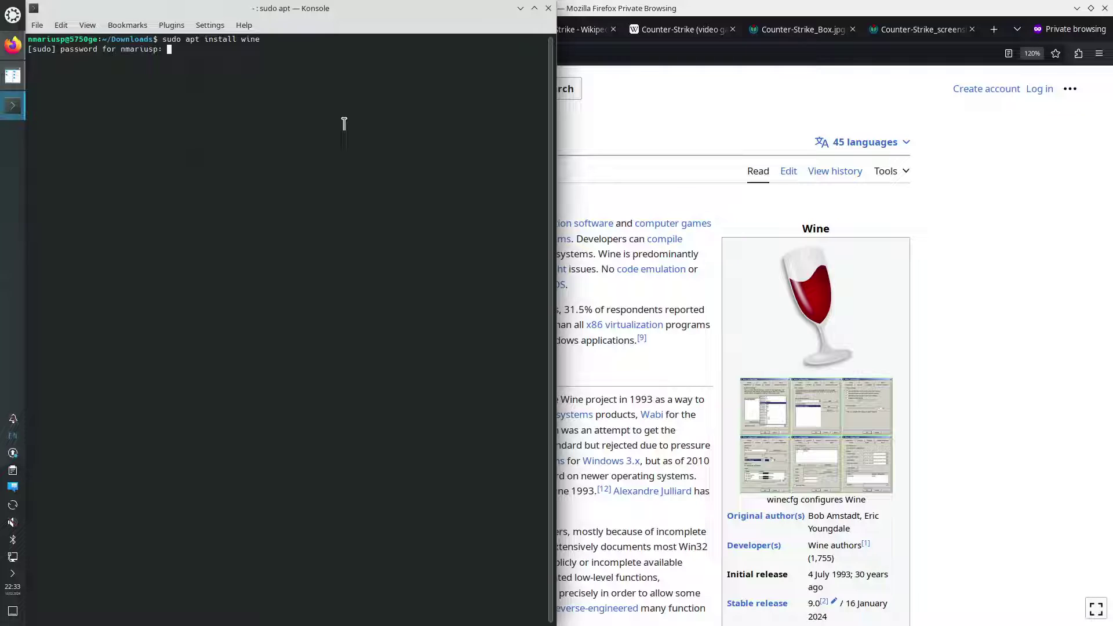
pyautogui.press('Return')
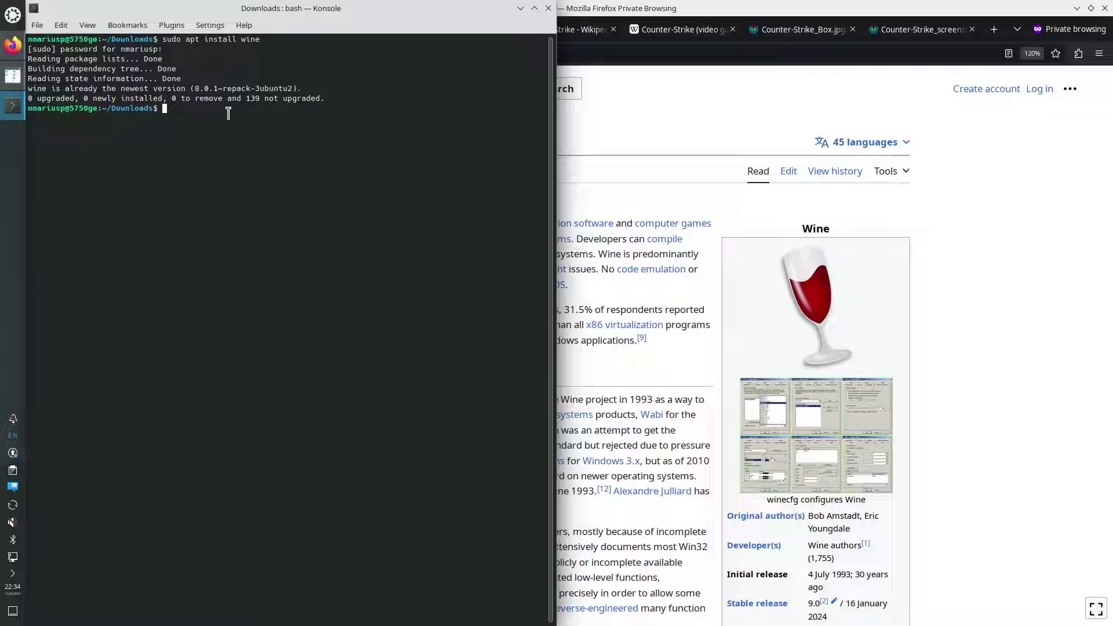
pyautogui.write('sudo apt remove wine64')
pyautogui.press('Return')
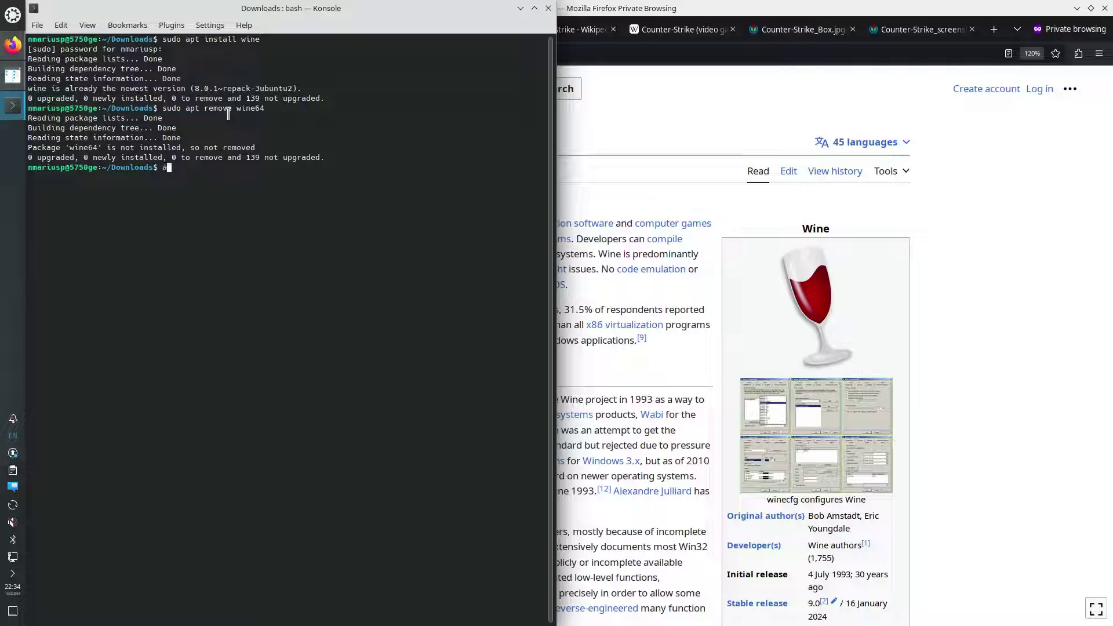
# Enlarge the terminal font and run sudo apt install winetricks, which is already newest
pyautogui.write('sudo apt install')
pyautogui.hotkey('ctrl', '+')
pyautogui.hotkey('ctrl', '+')
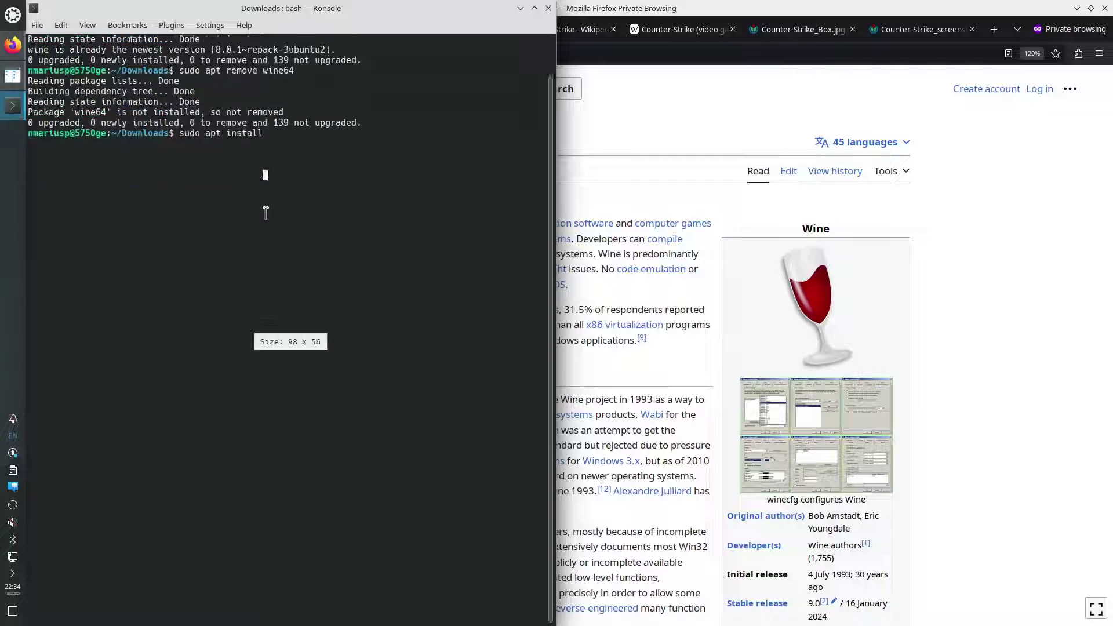
pyautogui.write('winetricks')
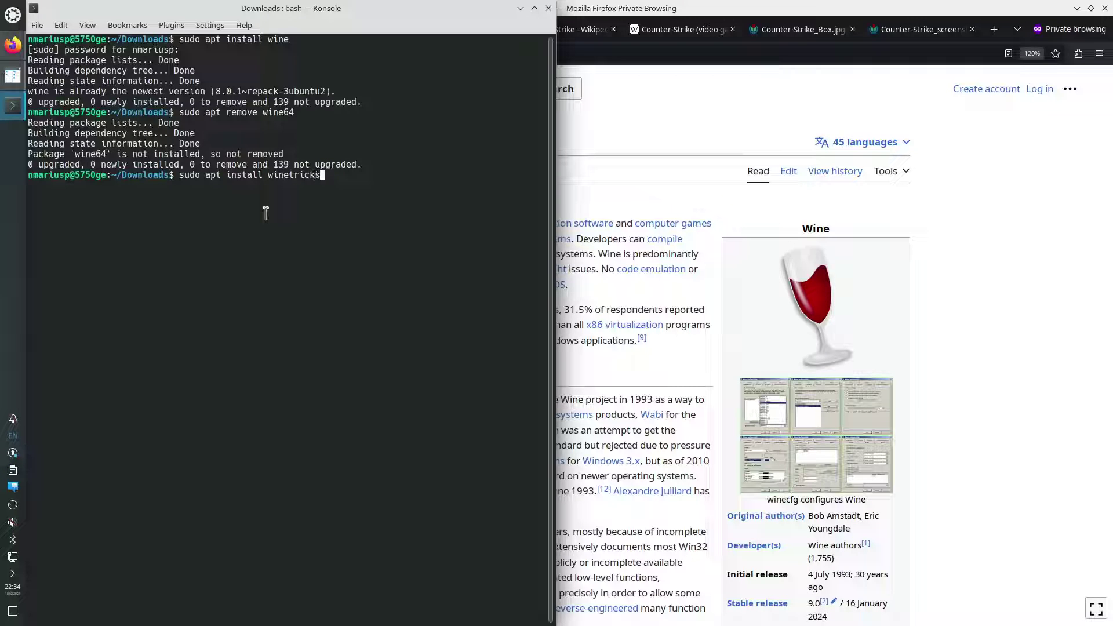
pyautogui.press('Return')
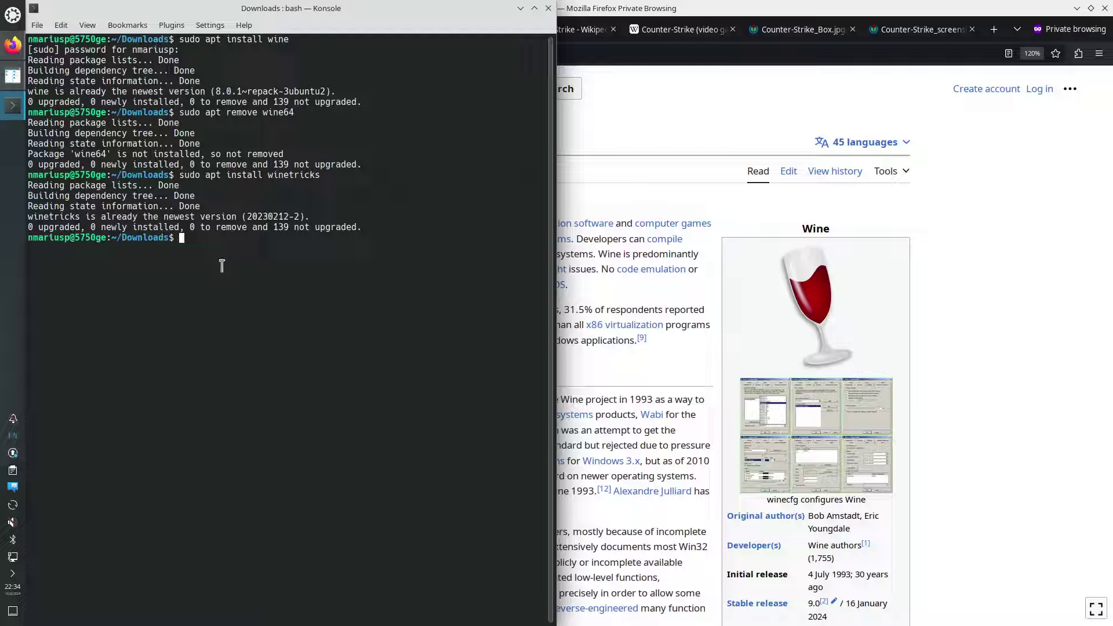
# List Downloads with ls to reveal cs16, then launch wine explorer to create ~/.wine
pyautogui.write('ls')
pyautogui.press('Return')
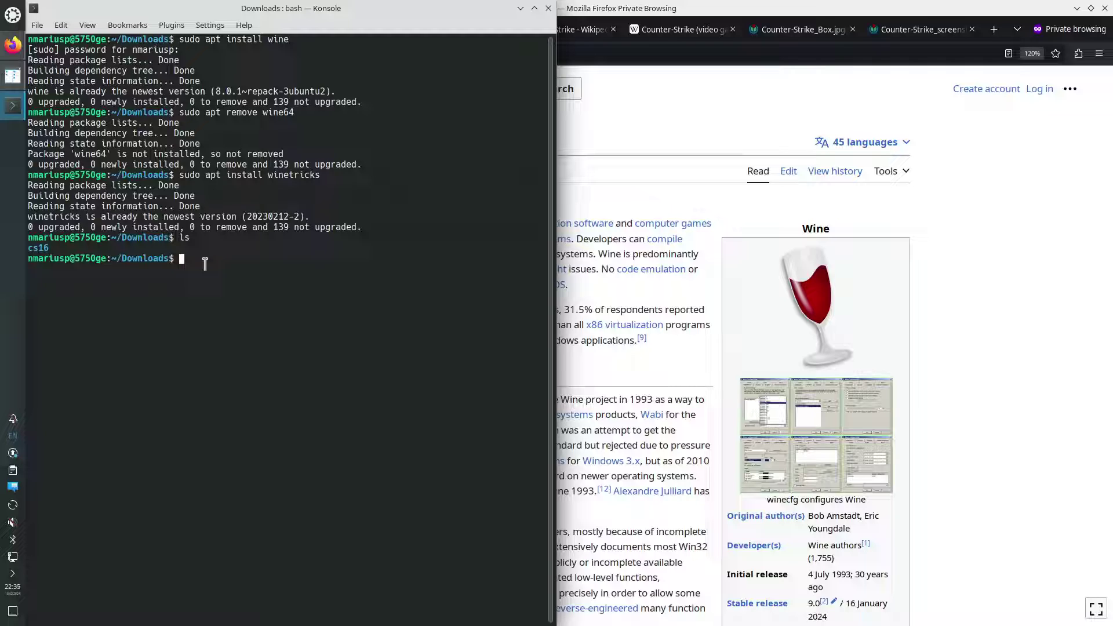
pyautogui.write('wine')
pyautogui.write('explorer')
pyautogui.press('Return')
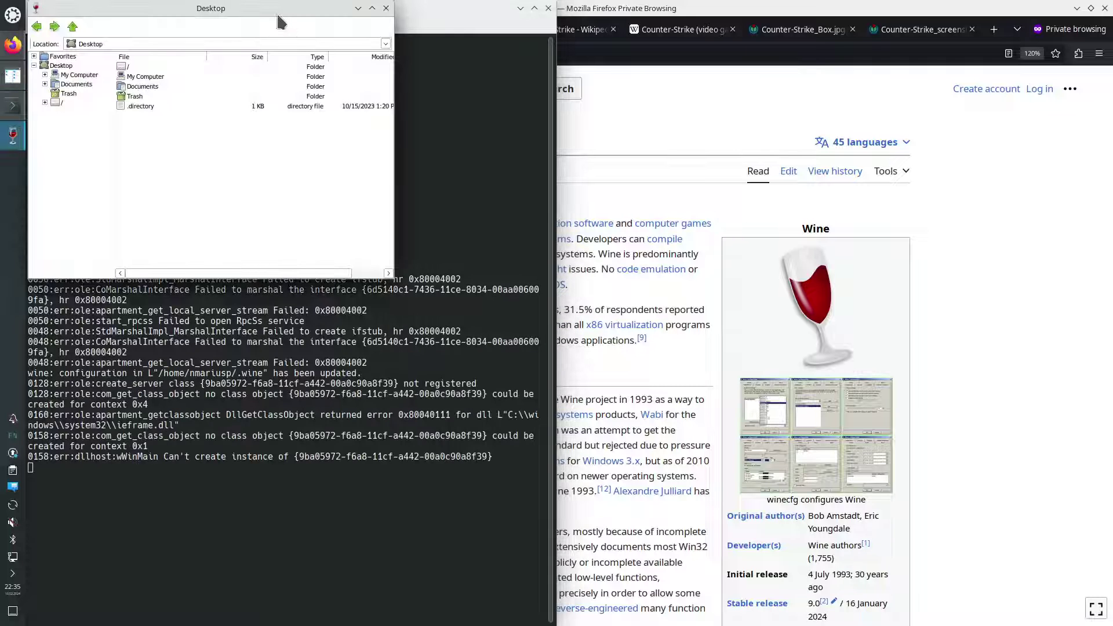
# Move Wine Explorer aside, select the new ~/.wine path in Konsole, and expand My Computer
pyautogui.moveTo(278, 8); pyautogui.dragTo(814, 179)
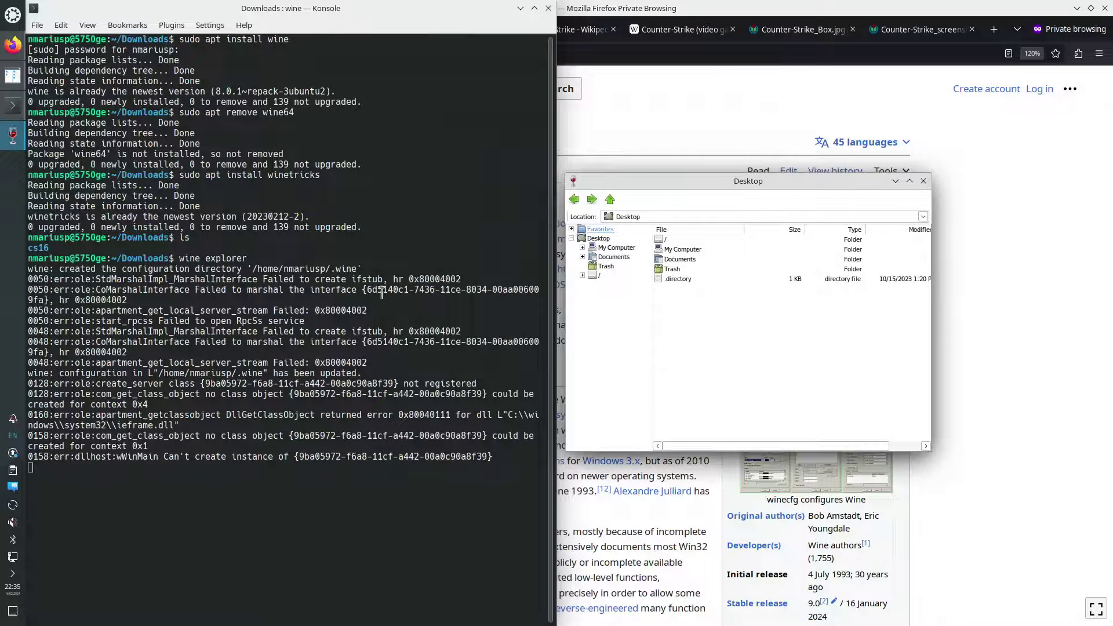
pyautogui.click(315, 263)
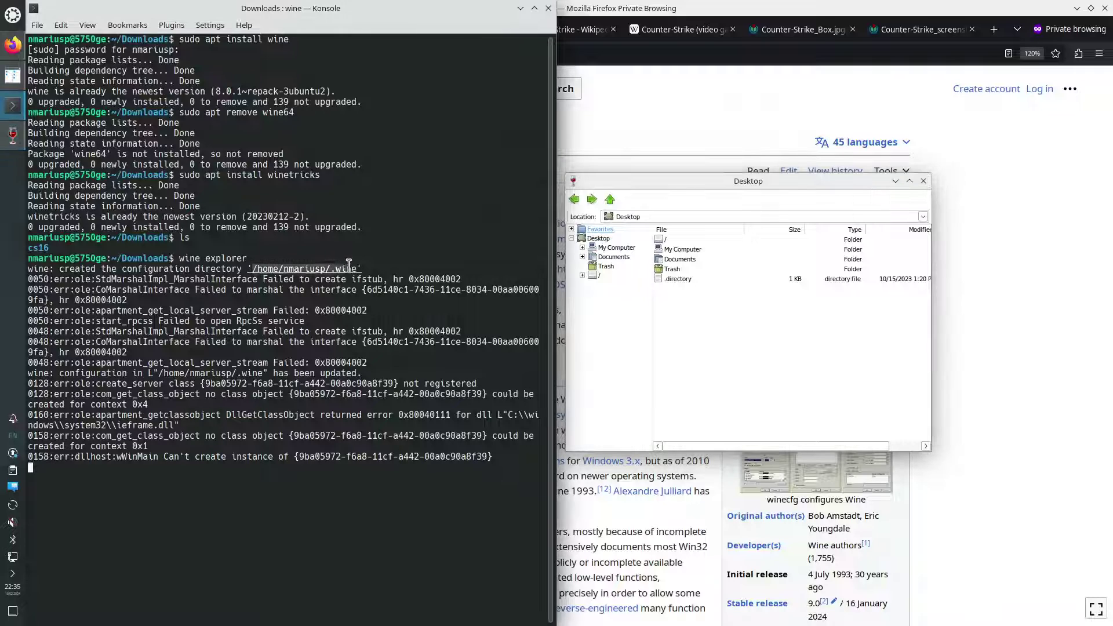
pyautogui.doubleClick(310, 270)
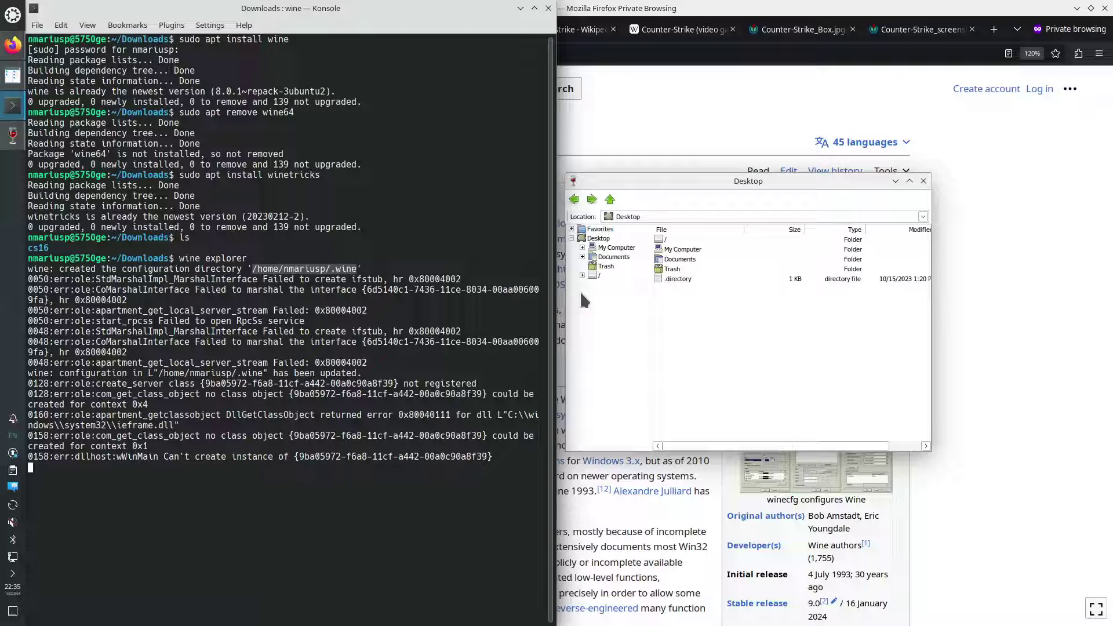
pyautogui.click(583, 248)
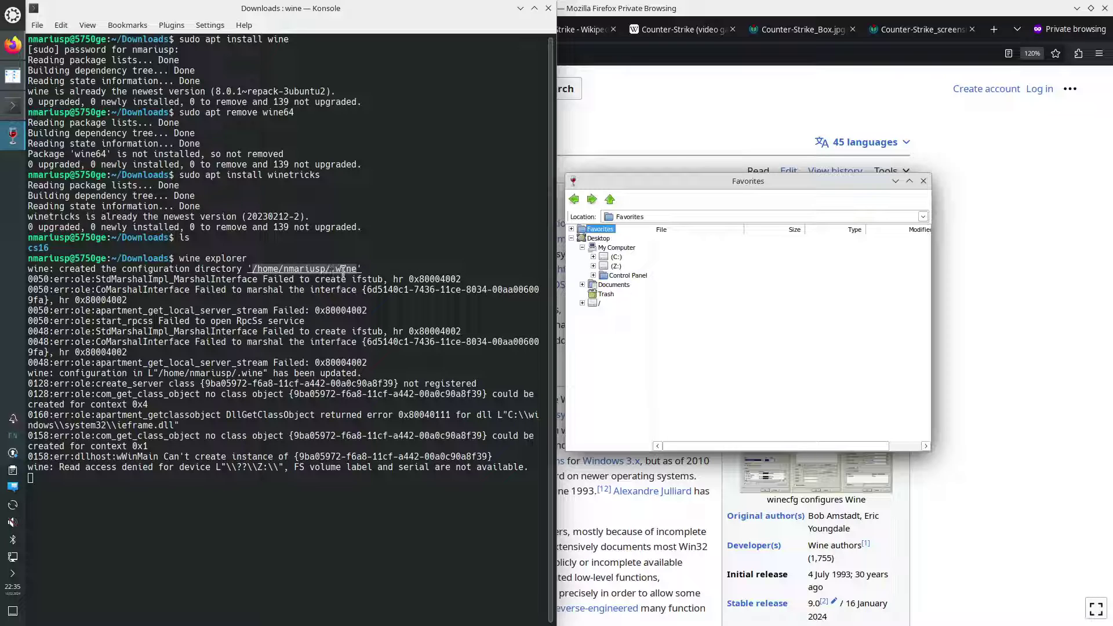
pyautogui.doubleClick(345, 271)
# Browse the C: drive folders like Program Files, then the Z: drive, and return to C:
pyautogui.moveTo(345, 270); pyautogui.dragTo(616, 258)
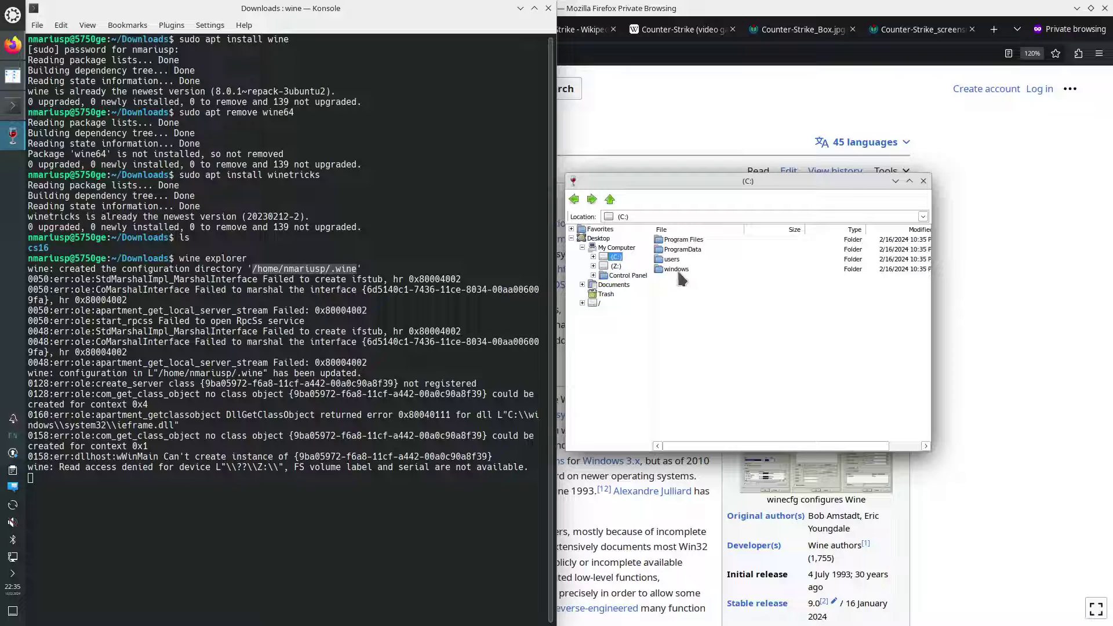
pyautogui.click(693, 241)
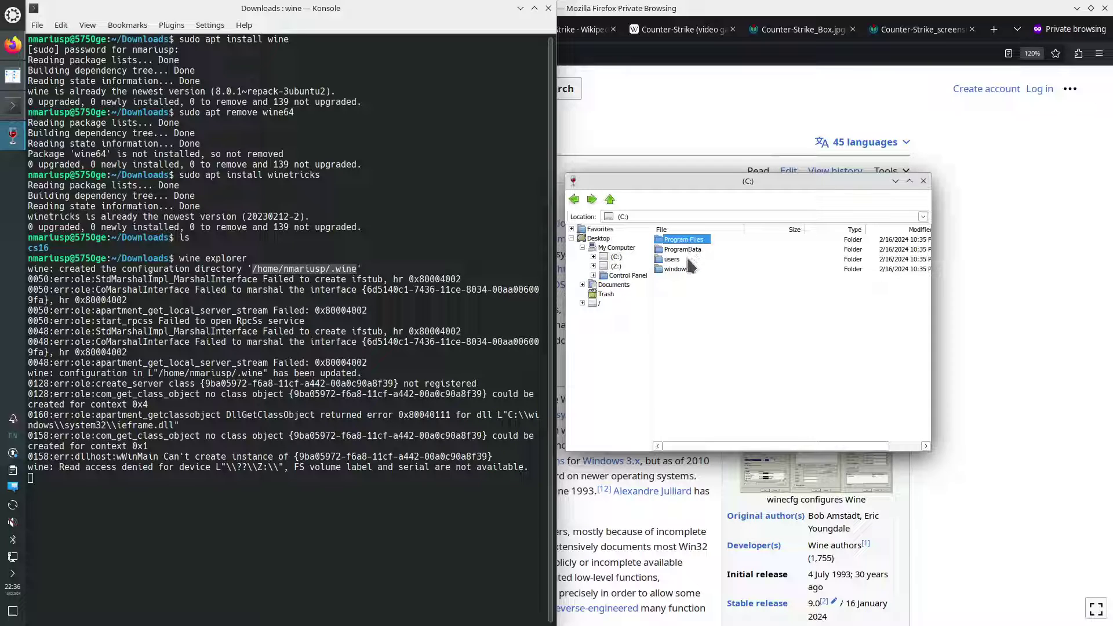
pyautogui.click(679, 261)
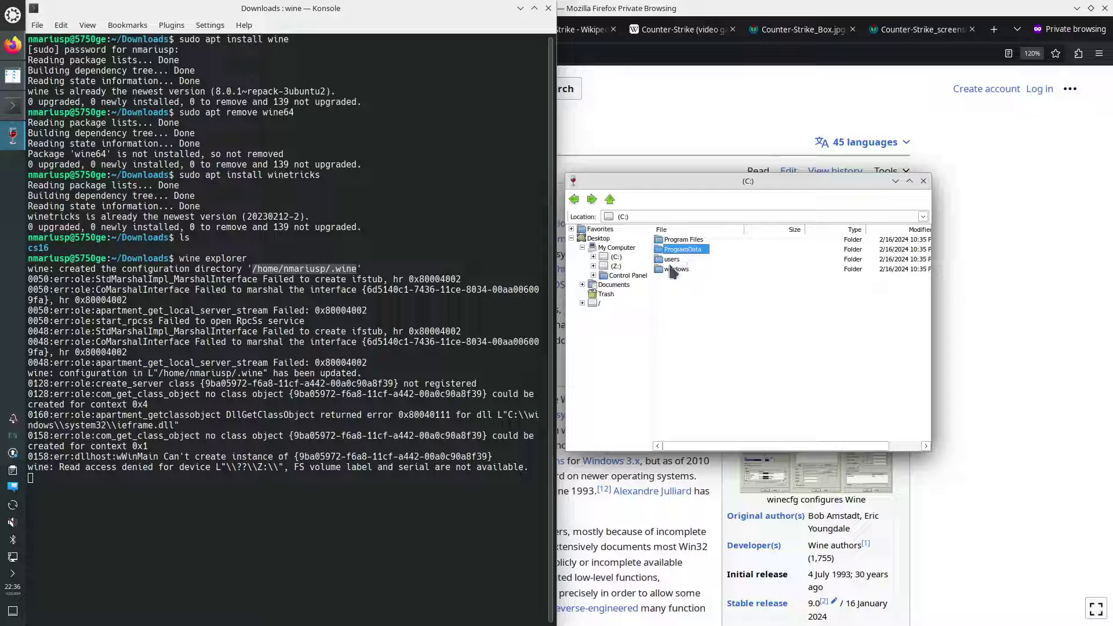
pyautogui.click(615, 266)
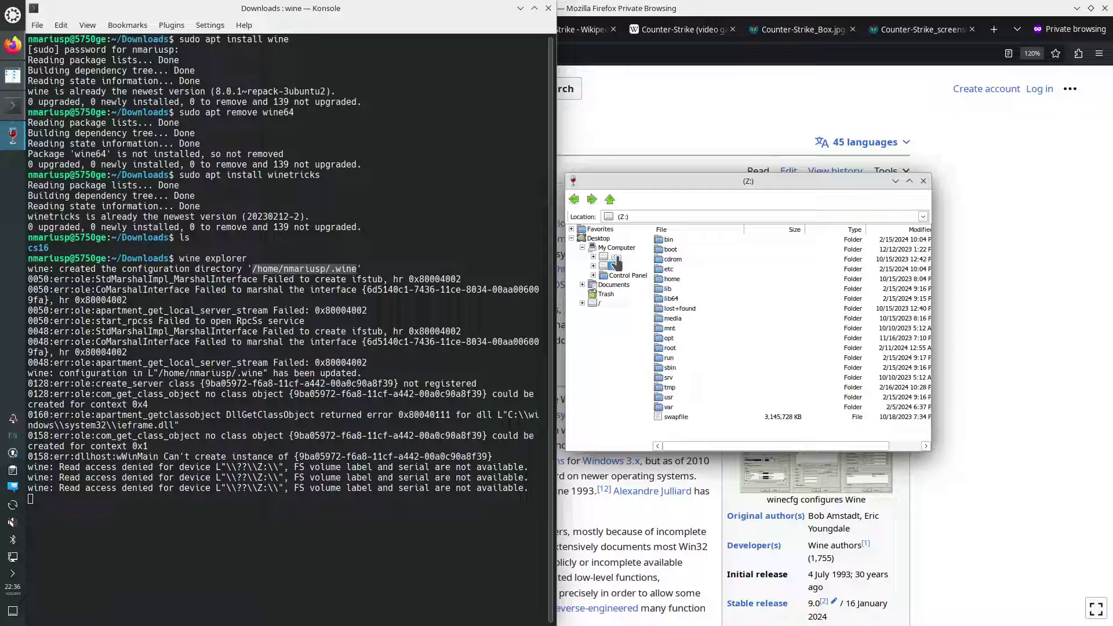
pyautogui.click(615, 257)
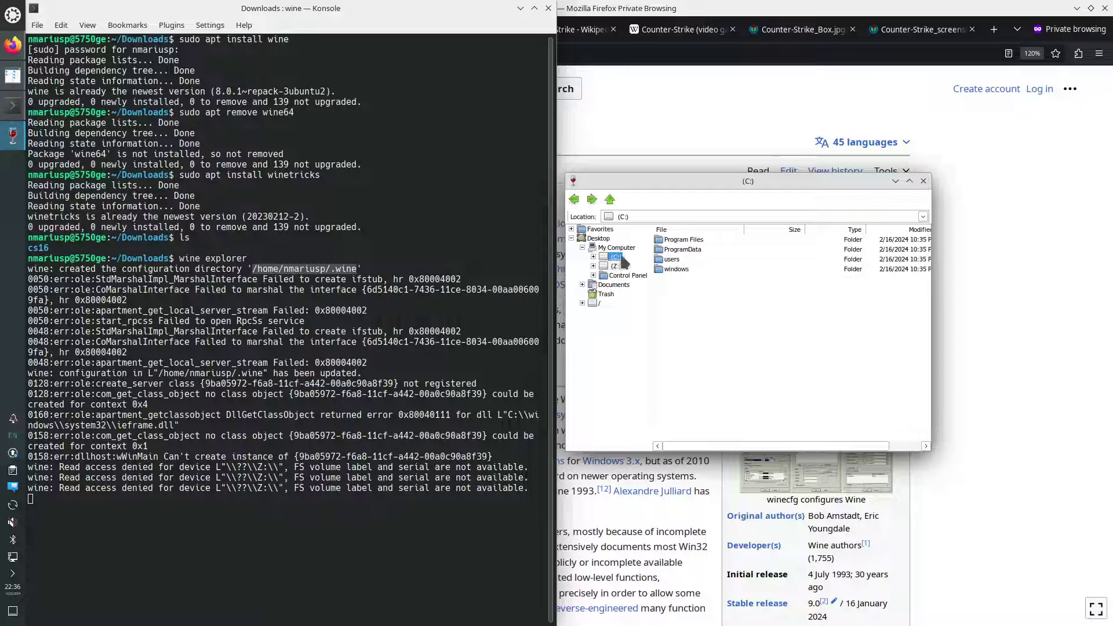
# Close Wine Explorer and change into the cs16 folder with cd cs16/
pyautogui.click(923, 181)
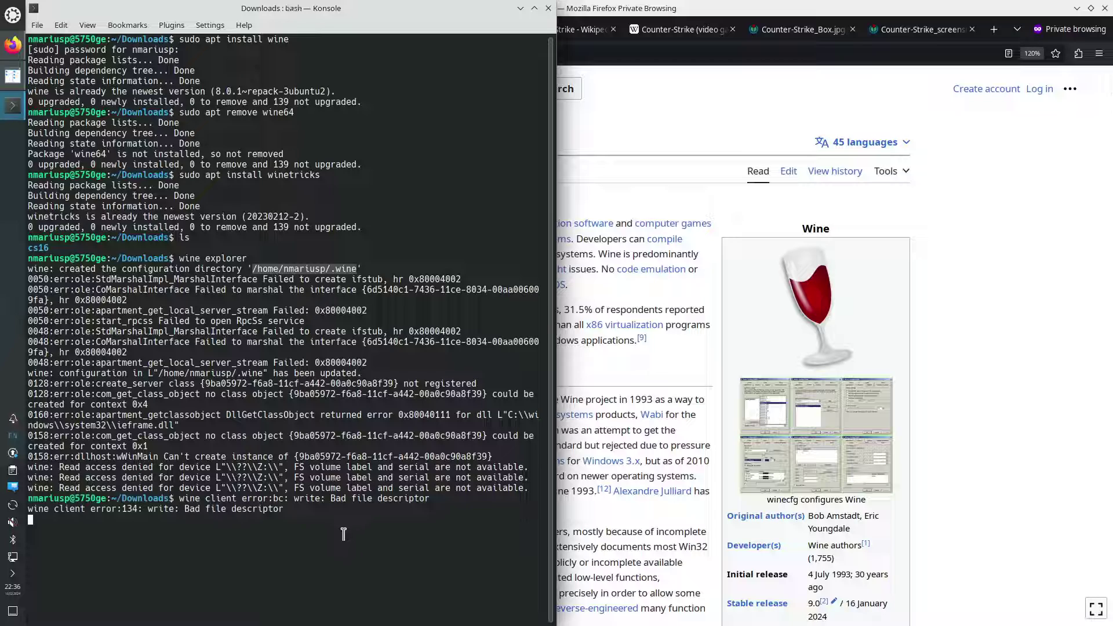
pyautogui.click(238, 536)
pyautogui.press('Return')
pyautogui.write('cd ')
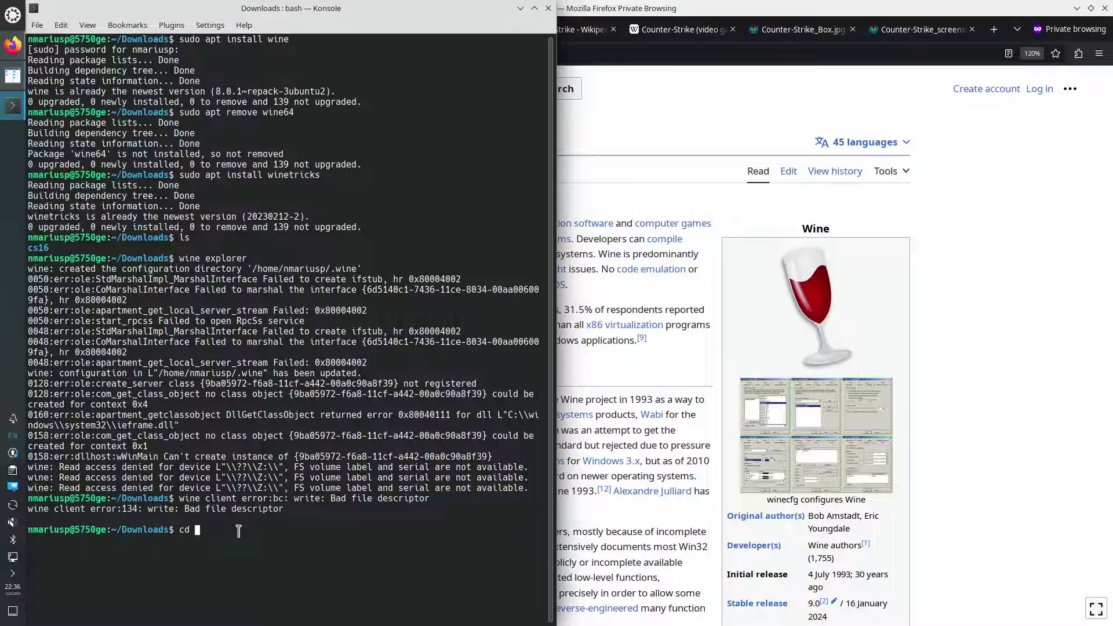
pyautogui.write('cs')
pyautogui.press('Tab')
pyautogui.press('Return')
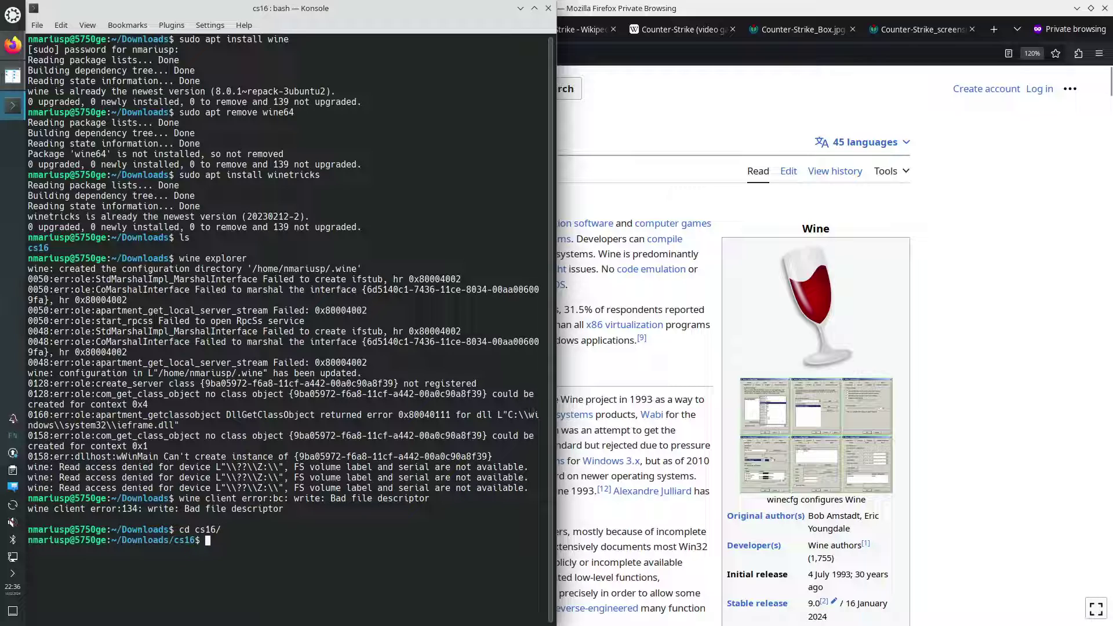
# Clear the screen, list the .exe files, run wine cstrike.exe, and select the missing MSVBVM60.DLL
pyautogui.hotkey('ctrl', 'l')
pyautogui.write('ls *.exe')
pyautogui.press('Return')
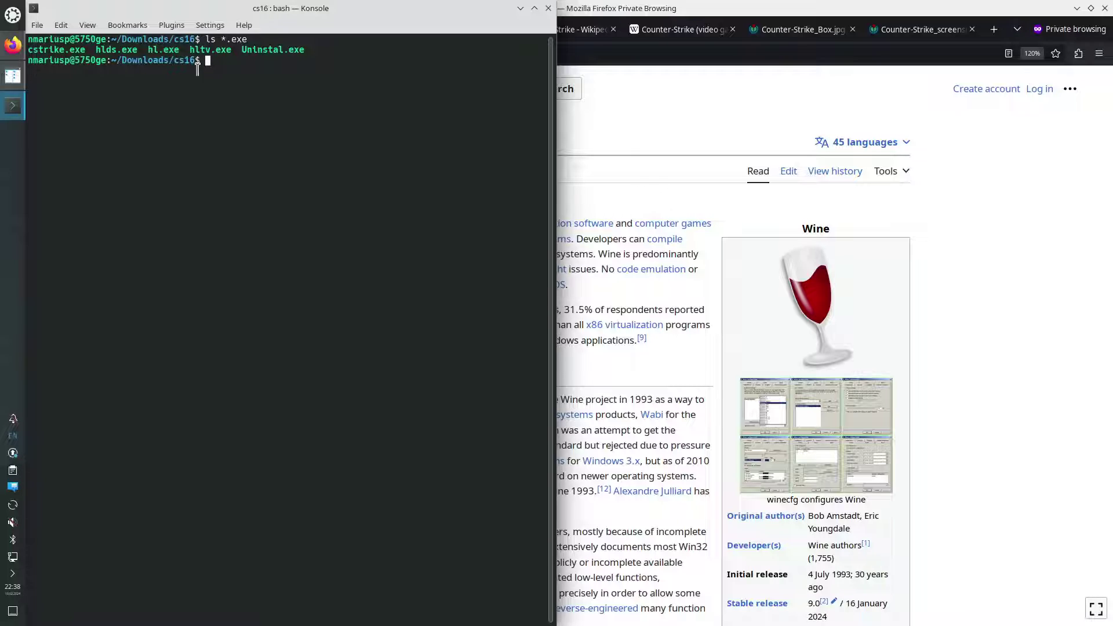
pyautogui.write('wine cstrike.')
pyautogui.press('Tab')
pyautogui.press('Return')
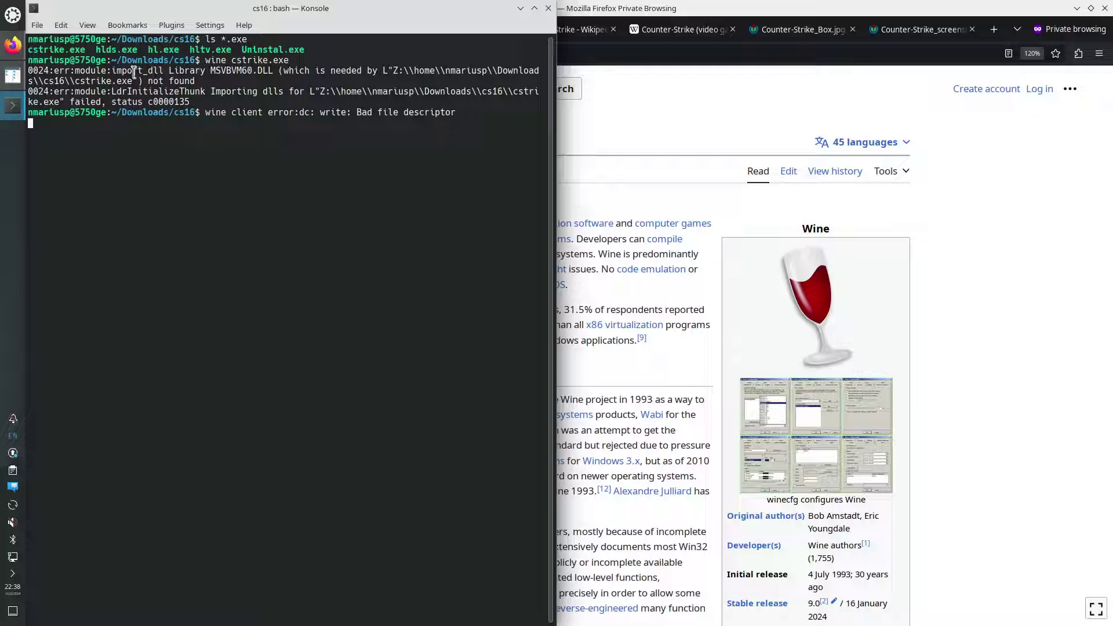
pyautogui.moveTo(211, 70); pyautogui.dragTo(273, 70)
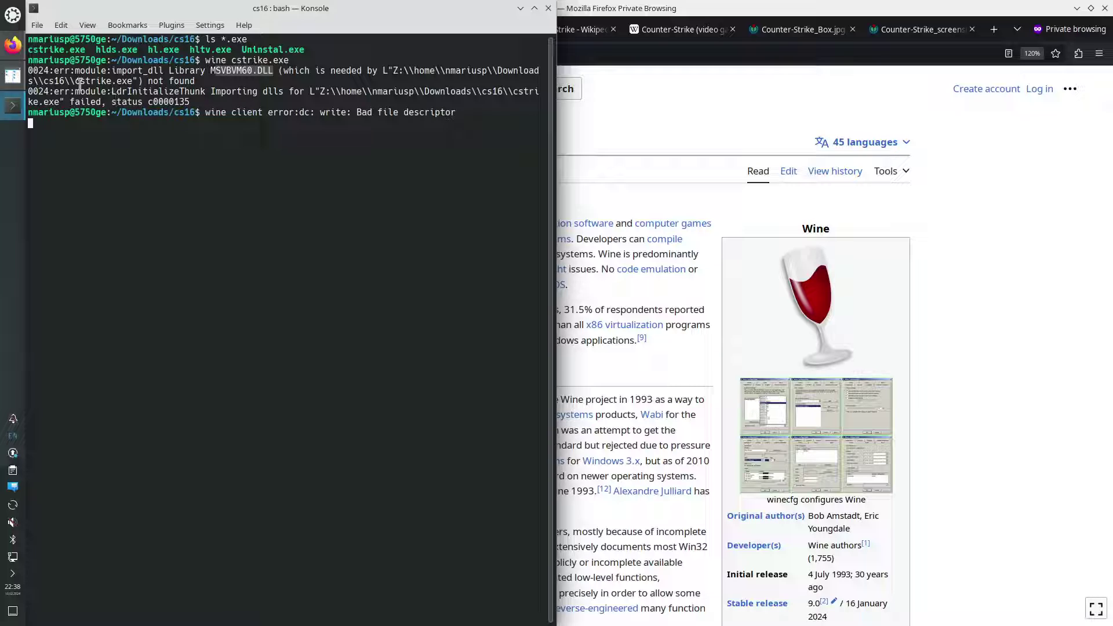
# Mark cstrike.exe in the error, get a fresh prompt, and select MSVBVM60.DLL
pyautogui.moveTo(74, 80); pyautogui.dragTo(135, 81)
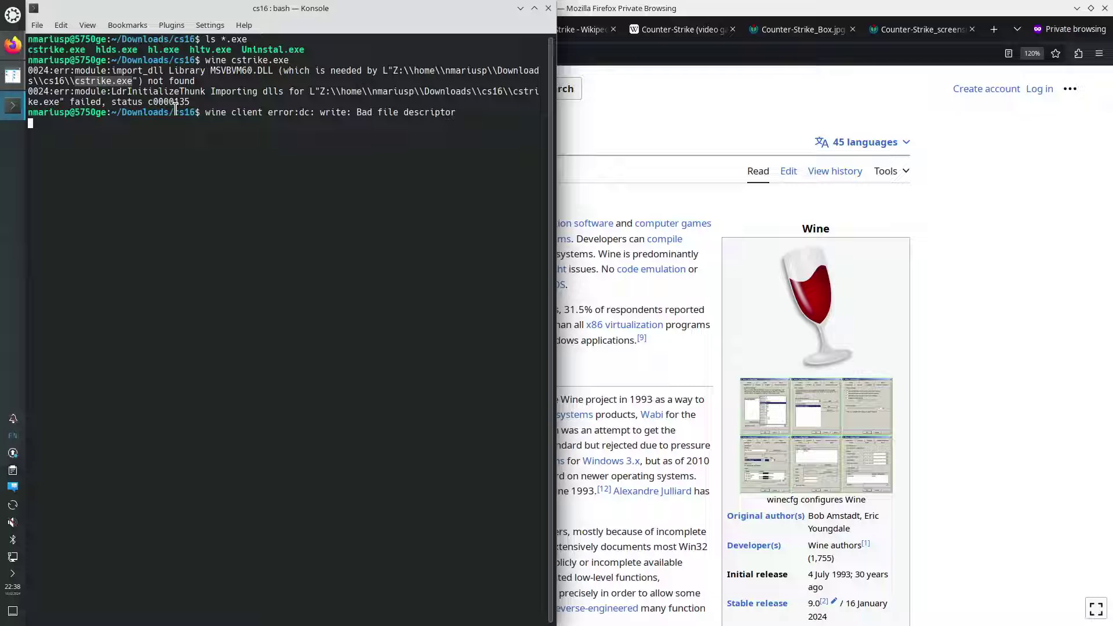
pyautogui.click(244, 149)
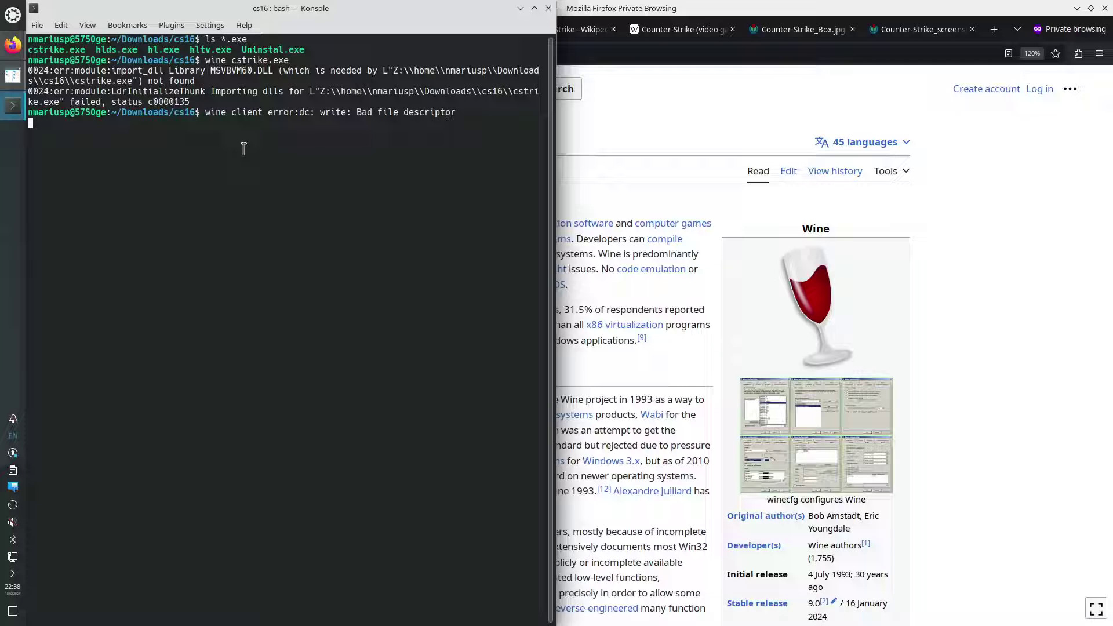
pyautogui.press('Return')
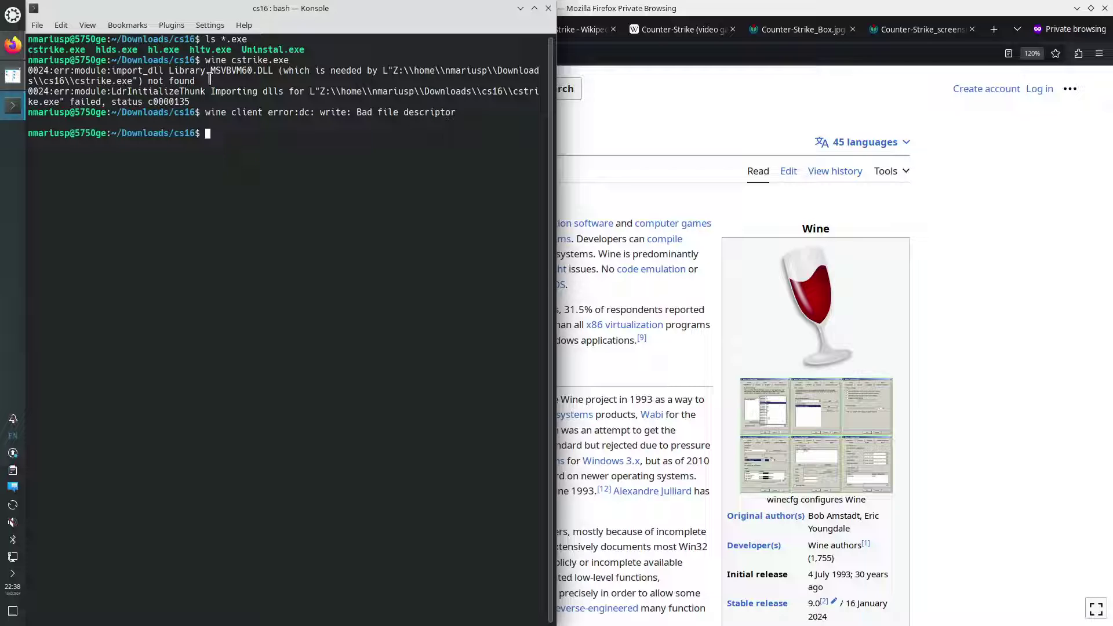
pyautogui.moveTo(210, 70); pyautogui.dragTo(271, 70)
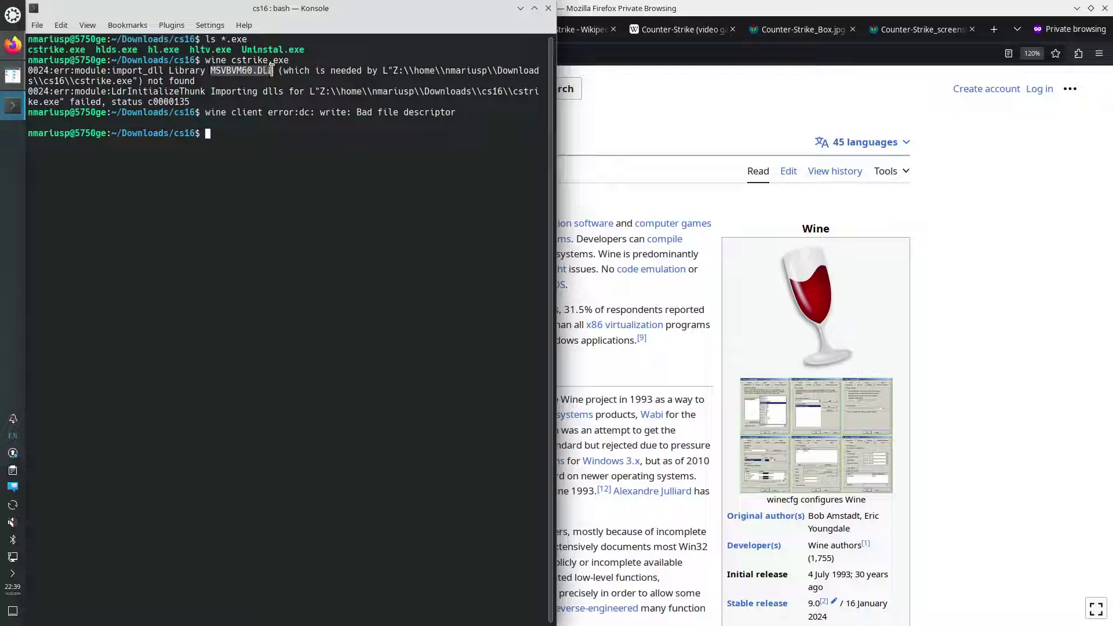
# Copy MSVBVM60.DLL and search 'wine MSVBVM60.DLL' in a new Firefox tab
pyautogui.rightClick(255, 65)
pyautogui.click(281, 86)
pyautogui.click(985, 242)
pyautogui.hotkey('ctrl', 't')
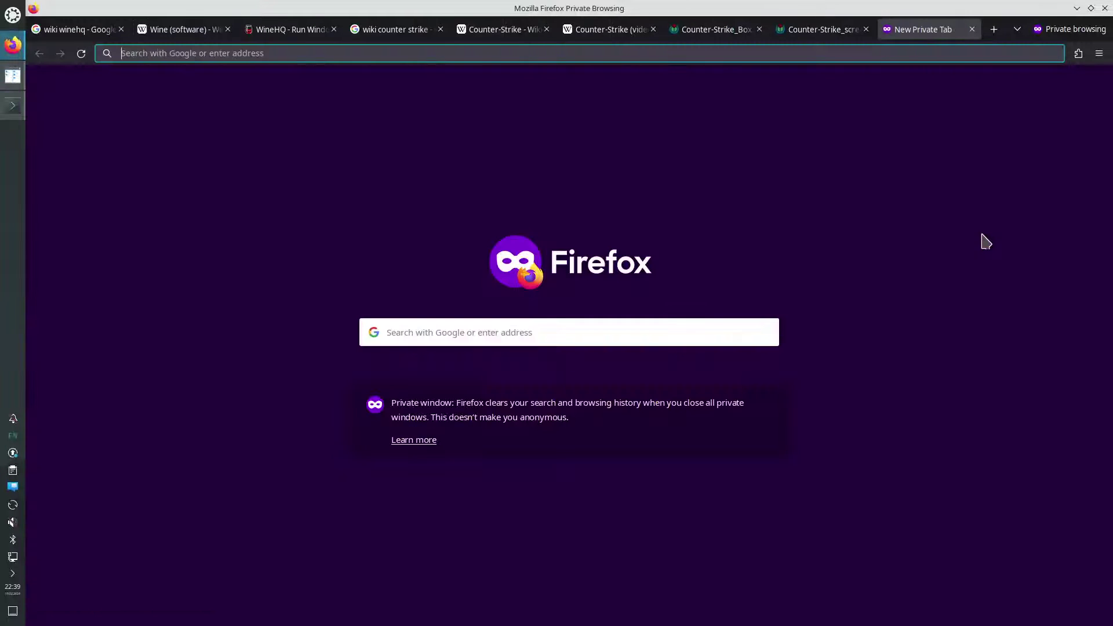
pyautogui.write('wine MSVBVM60.DLL')
pyautogui.press('Return')
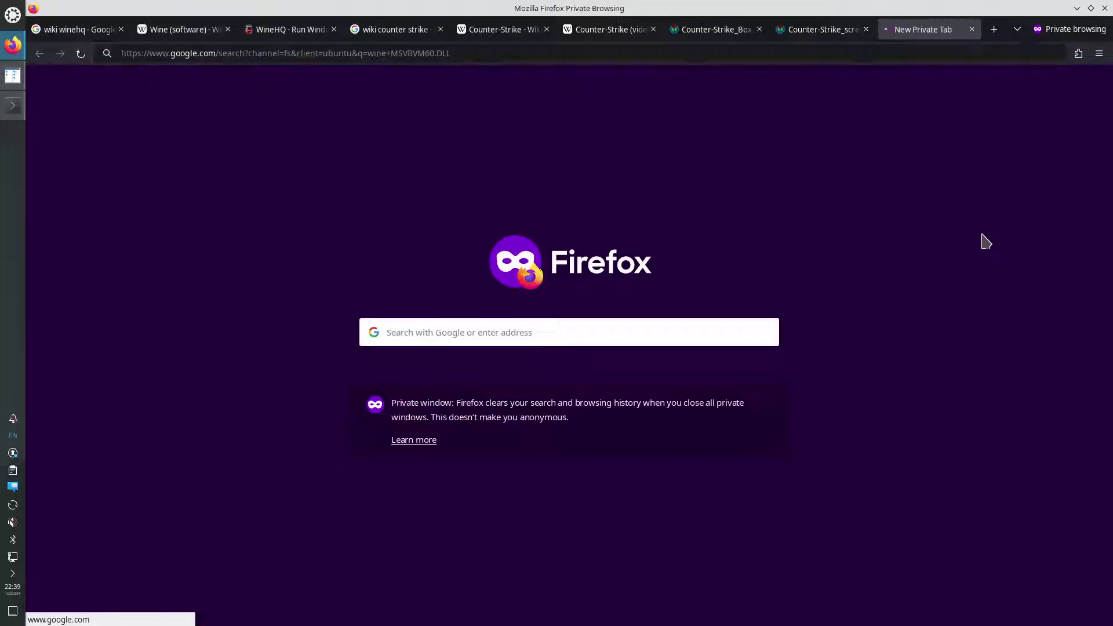
# Open the WineHQ and Ubuntu forum results in new tabs and view the WineHQ thread
pyautogui.rightClick(316, 215)
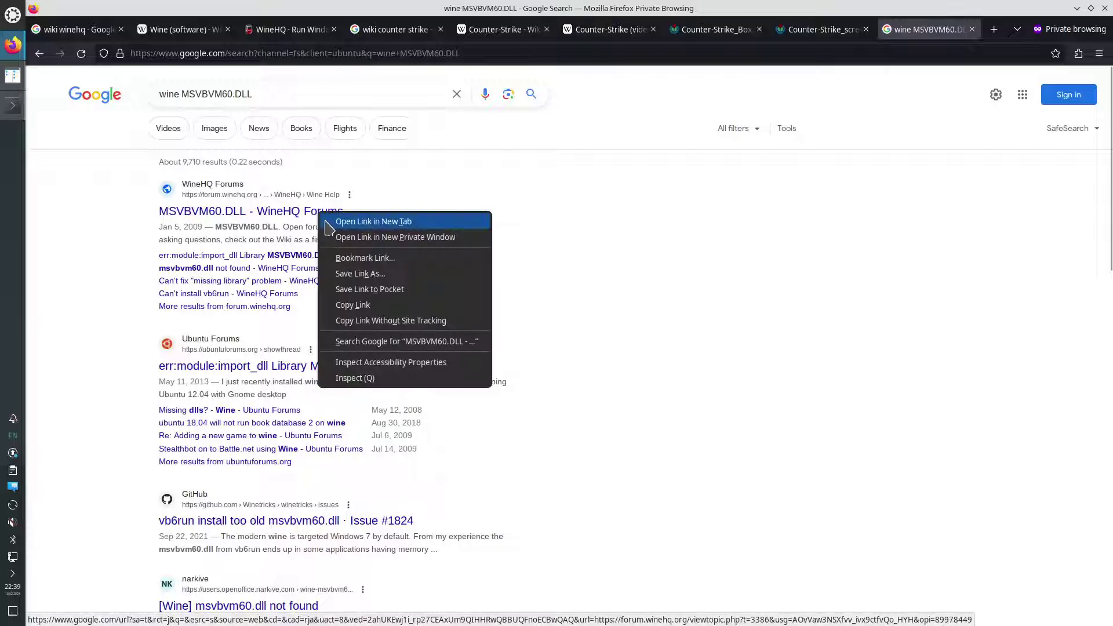
pyautogui.click(336, 219)
pyautogui.rightClick(376, 376)
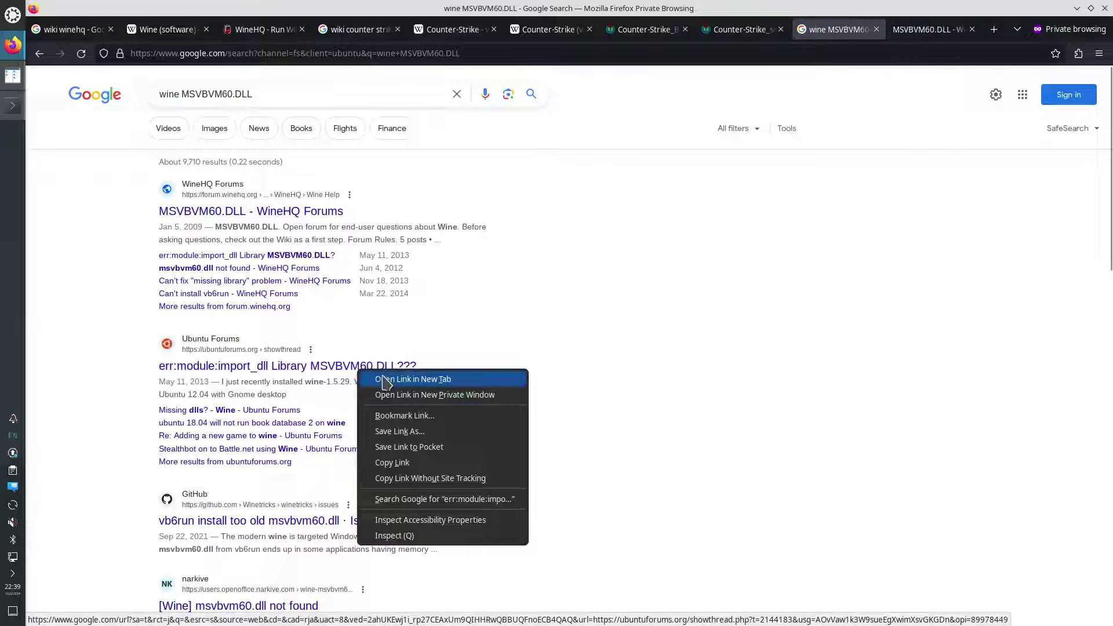
pyautogui.click(405, 379)
pyautogui.click(845, 29)
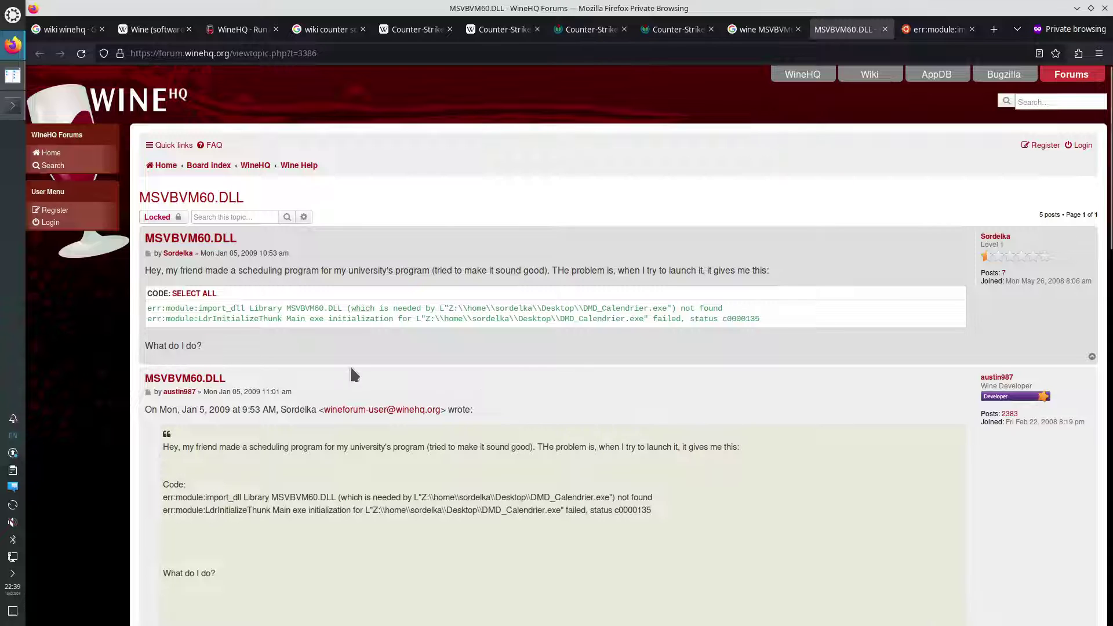
# Scroll the WineHQ thread and copy the 'winetricks vb6run' command from a reply
pyautogui.scroll(-3, 356, 395)
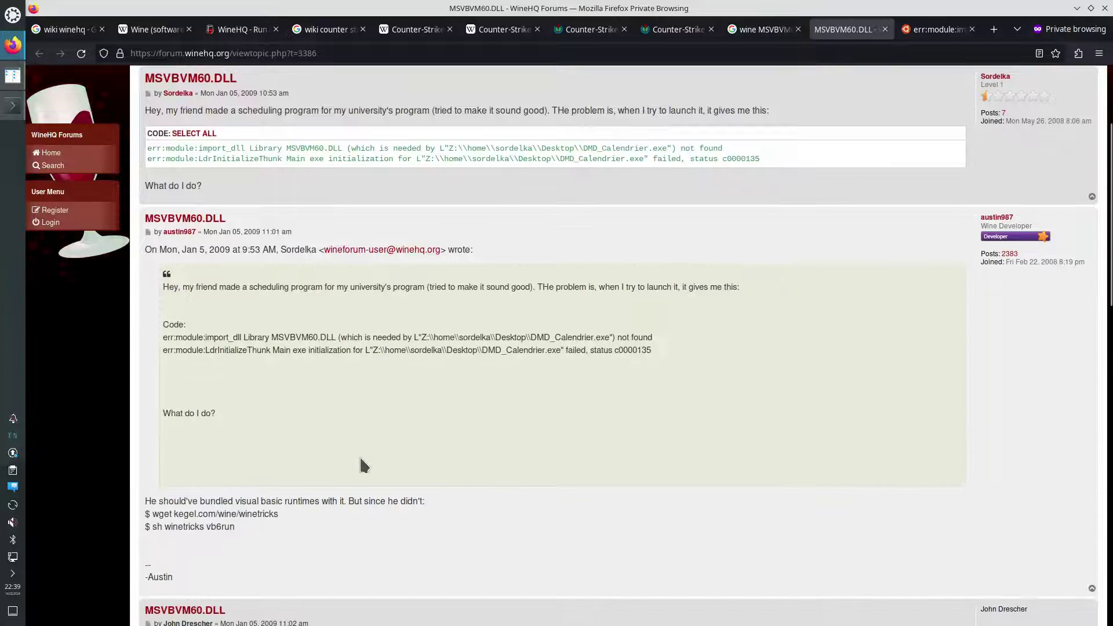
pyautogui.scroll(-3, 360, 464)
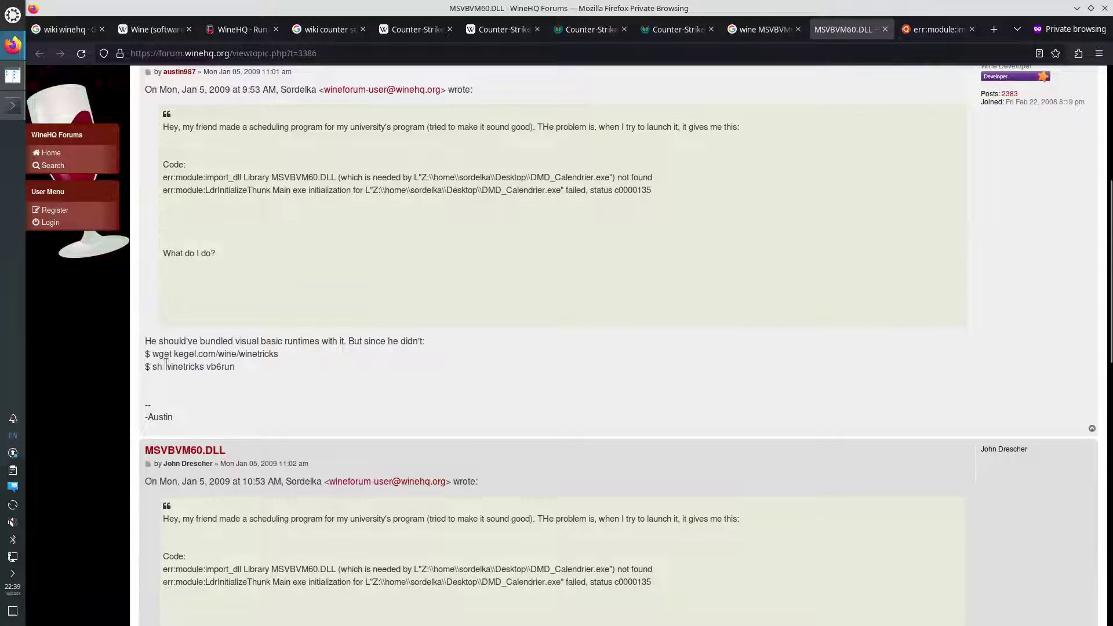
pyautogui.moveTo(164, 367); pyautogui.dragTo(236, 376)
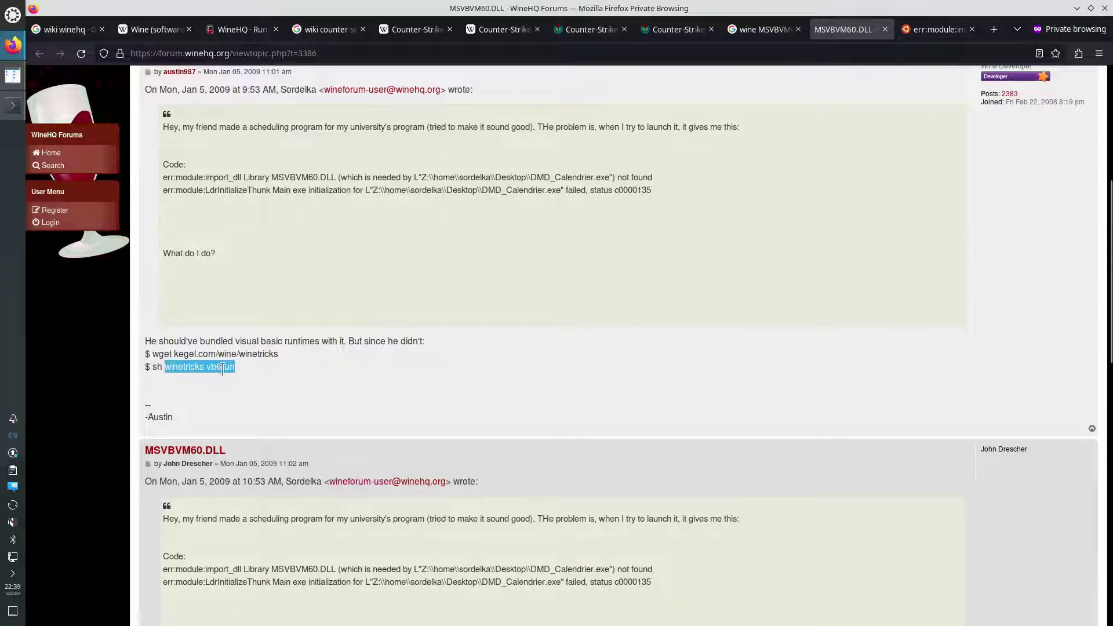
pyautogui.scroll(-3, 235, 374)
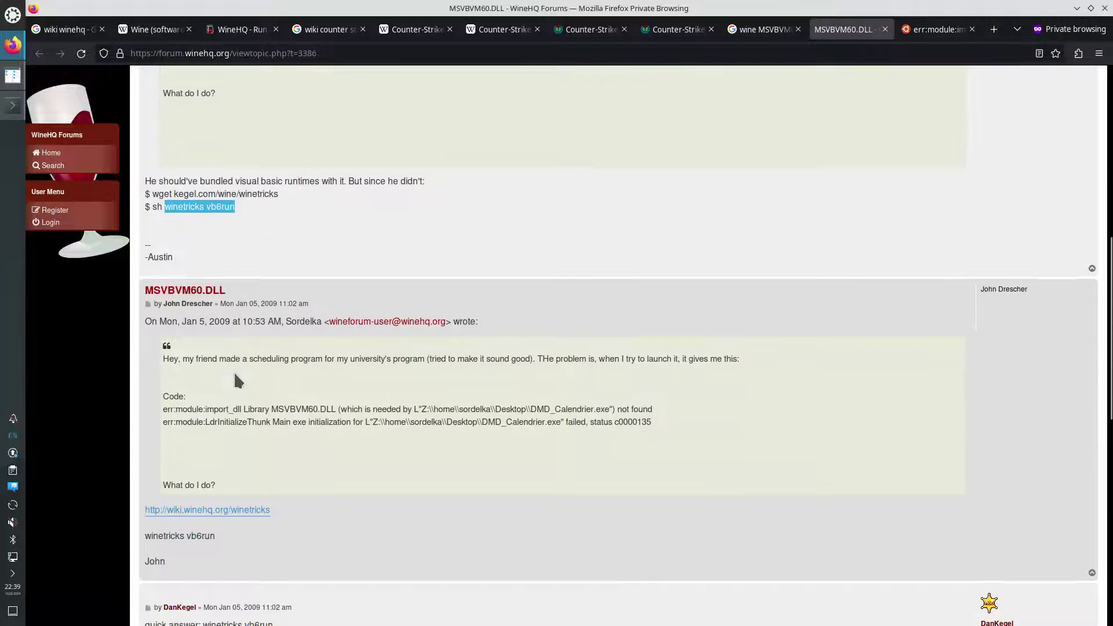
pyautogui.moveTo(145, 535); pyautogui.dragTo(216, 536)
pyautogui.rightClick(196, 536)
pyautogui.click(278, 400)
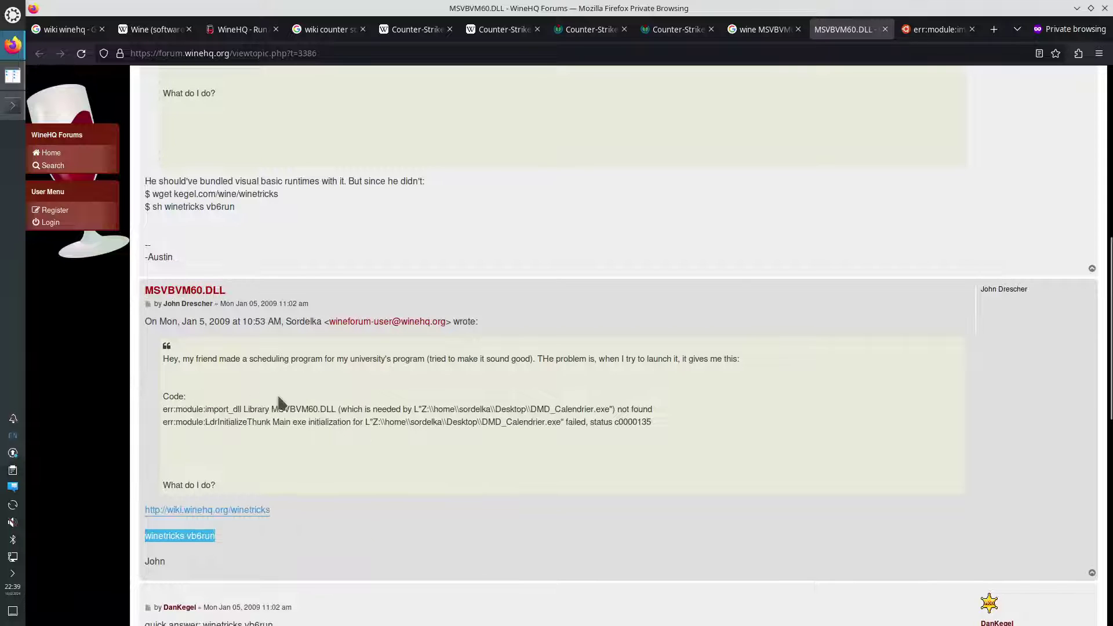
# Paste and run 'winetricks vb6run' in Konsole to install the Visual Basic runtime
pyautogui.click(1076, 8)
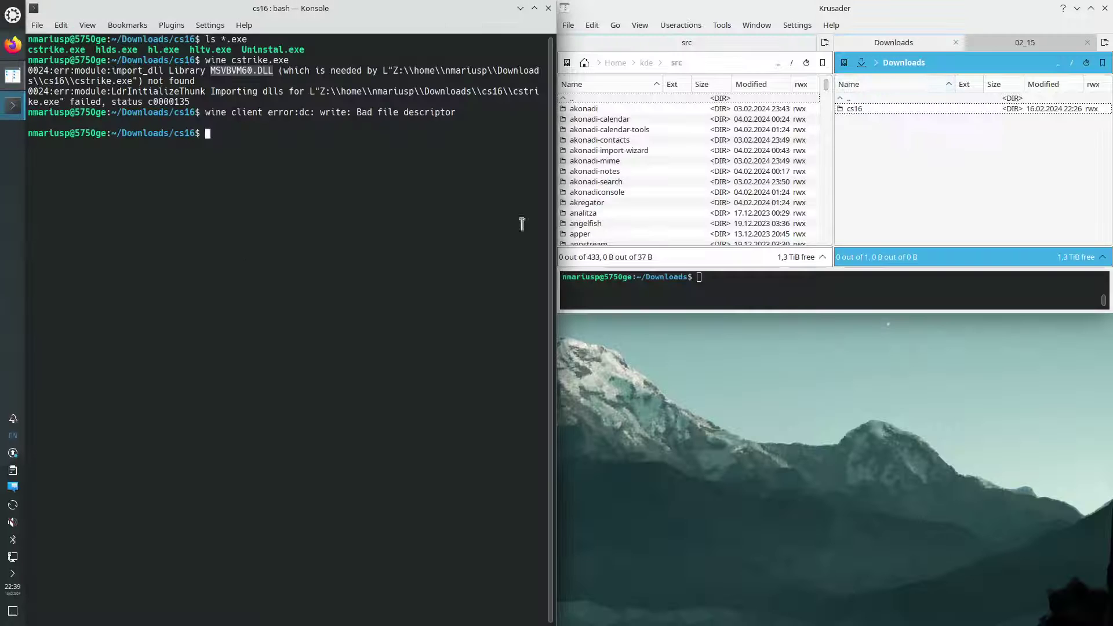
pyautogui.rightClick(282, 203)
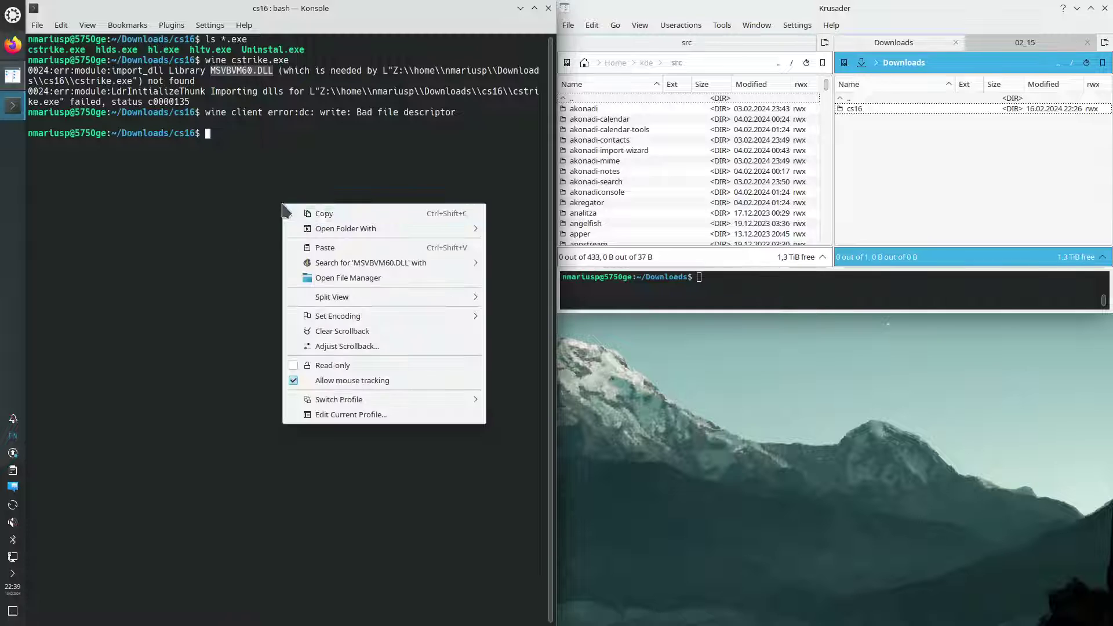
pyautogui.click(328, 247)
pyautogui.press('Return')
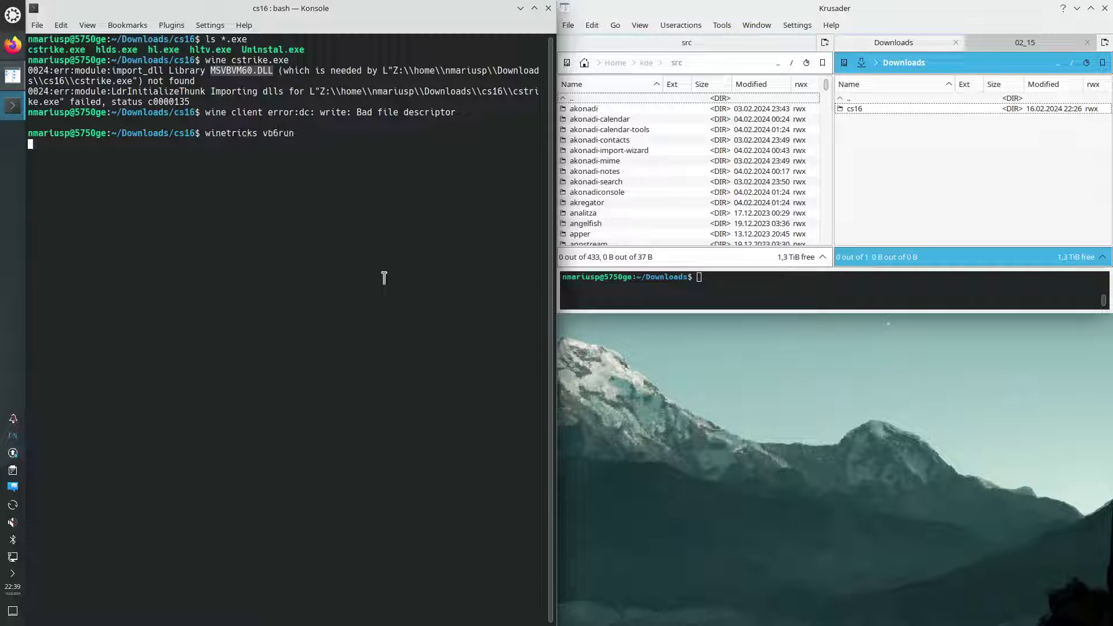
pyautogui.click(1076, 9)
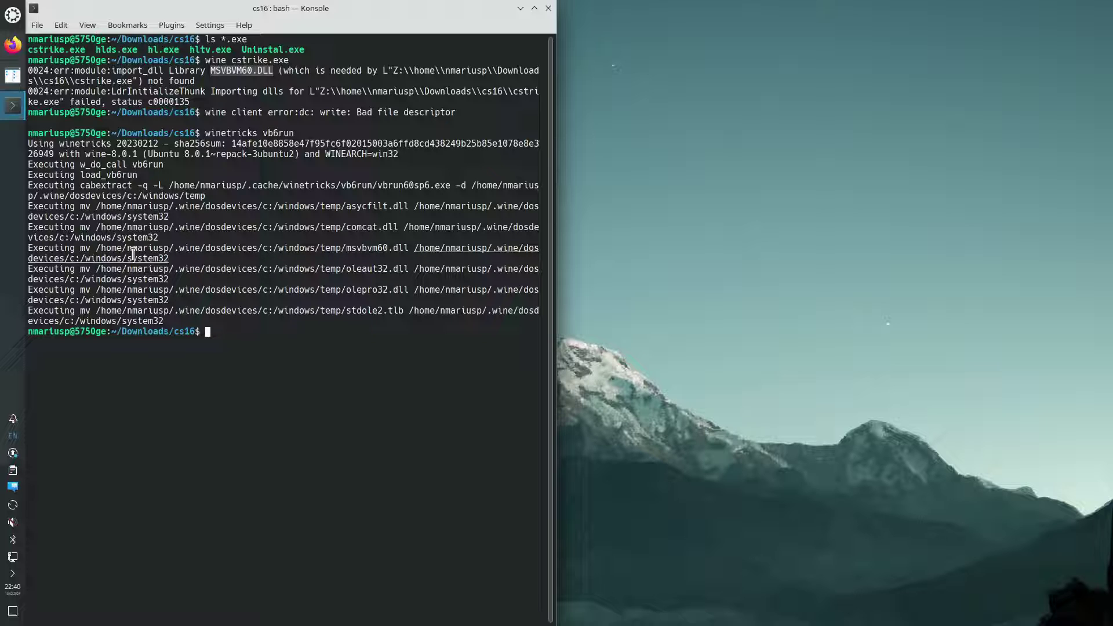
# Rerun wine cstrike.exe from history, launching Counter-Strike to its main menu
pyautogui.click(285, 339)
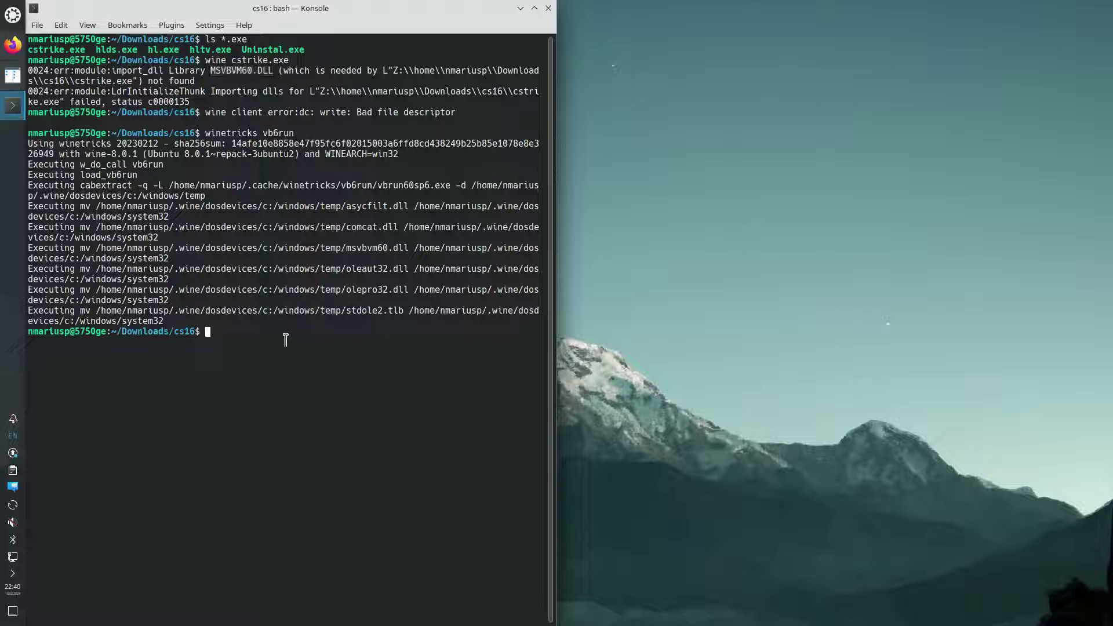
pyautogui.press('Up')
pyautogui.press('Up')
pyautogui.press('Return')
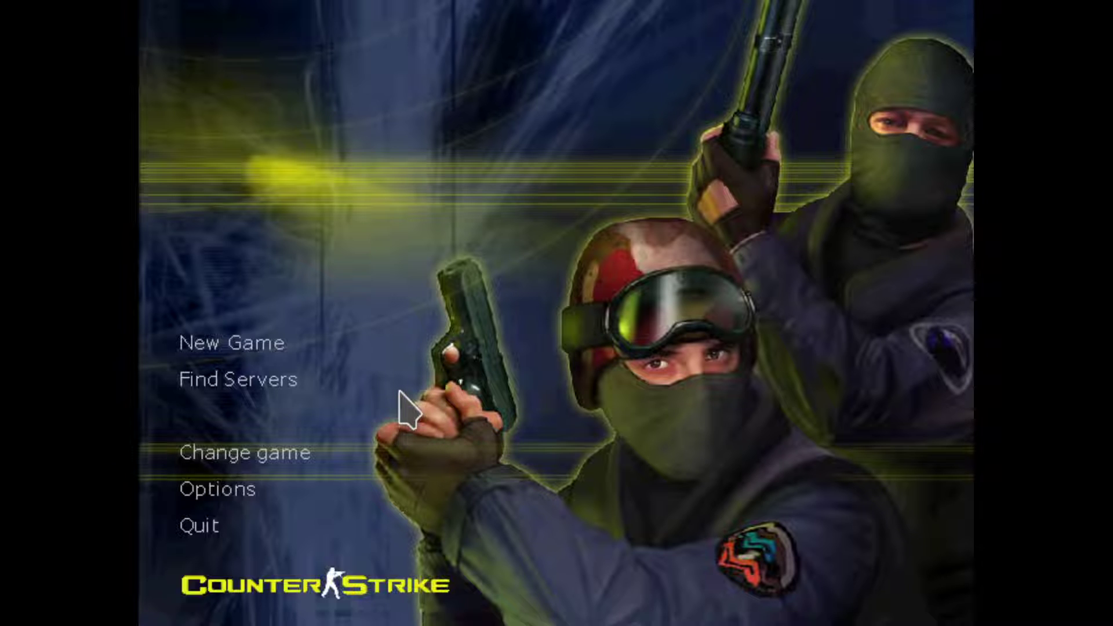
# Begin a new game and pick zm_tunnel as the map
pyautogui.click(240, 346)
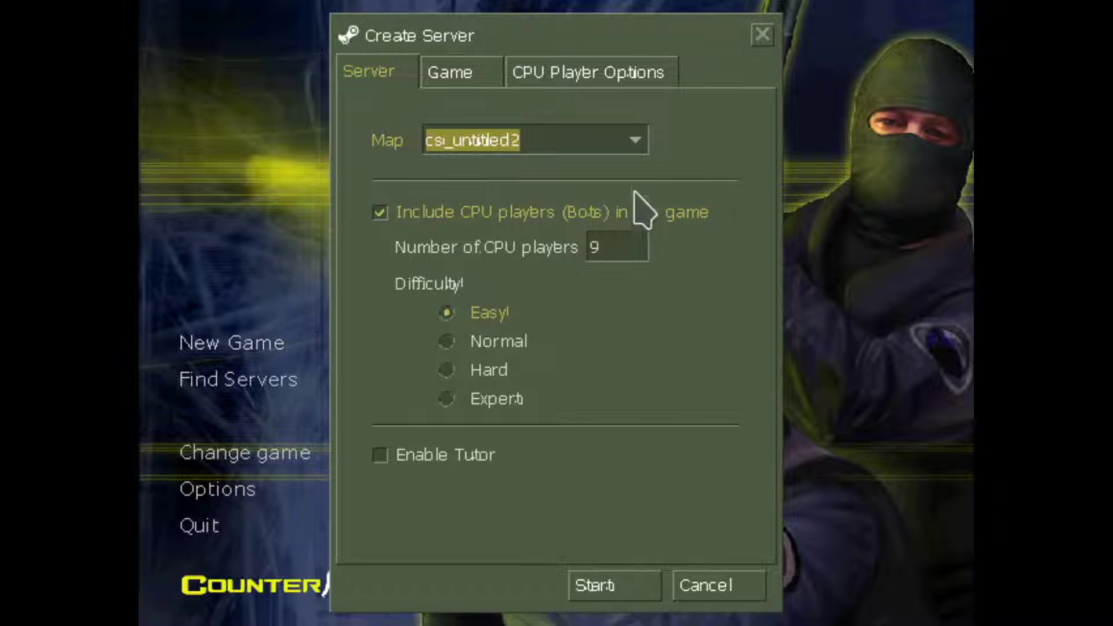
pyautogui.click(638, 146)
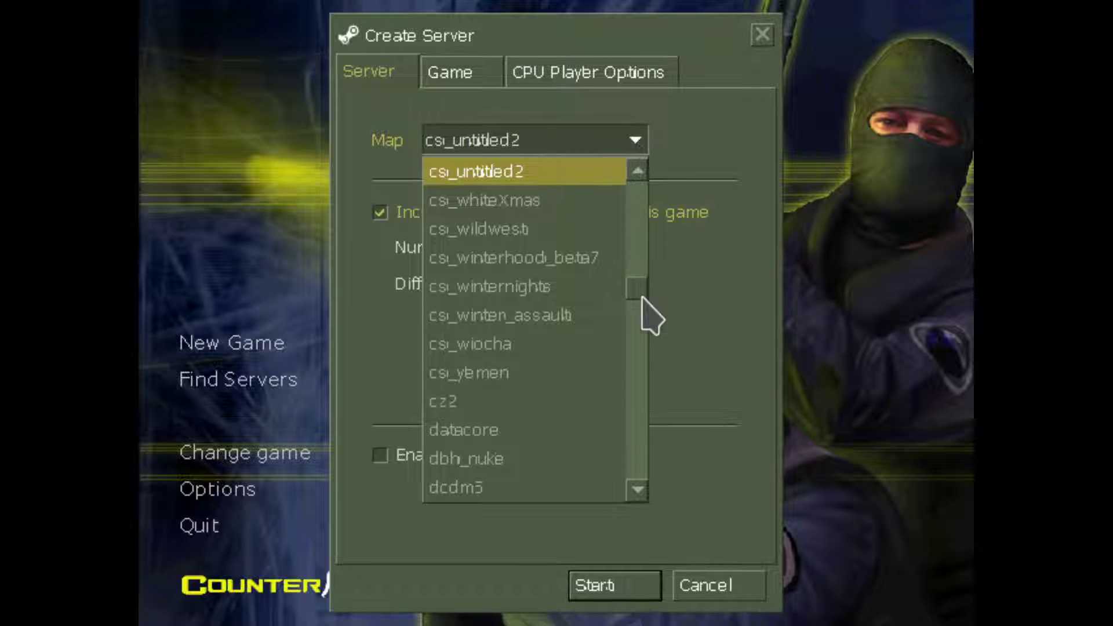
pyautogui.moveTo(642, 296); pyautogui.dragTo(641, 489)
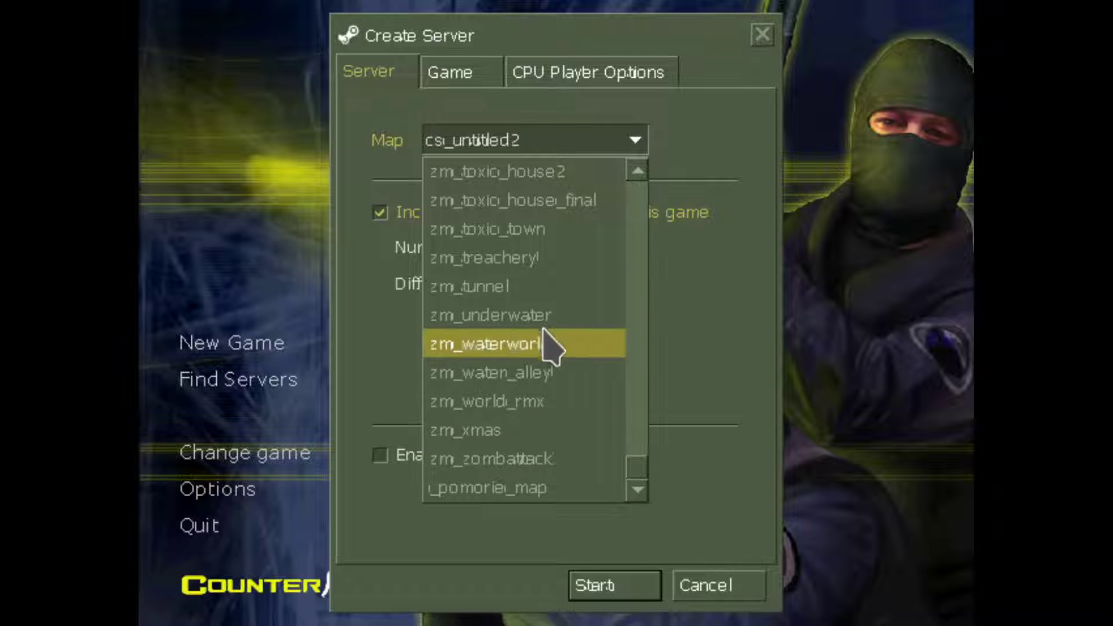
pyautogui.click(513, 285)
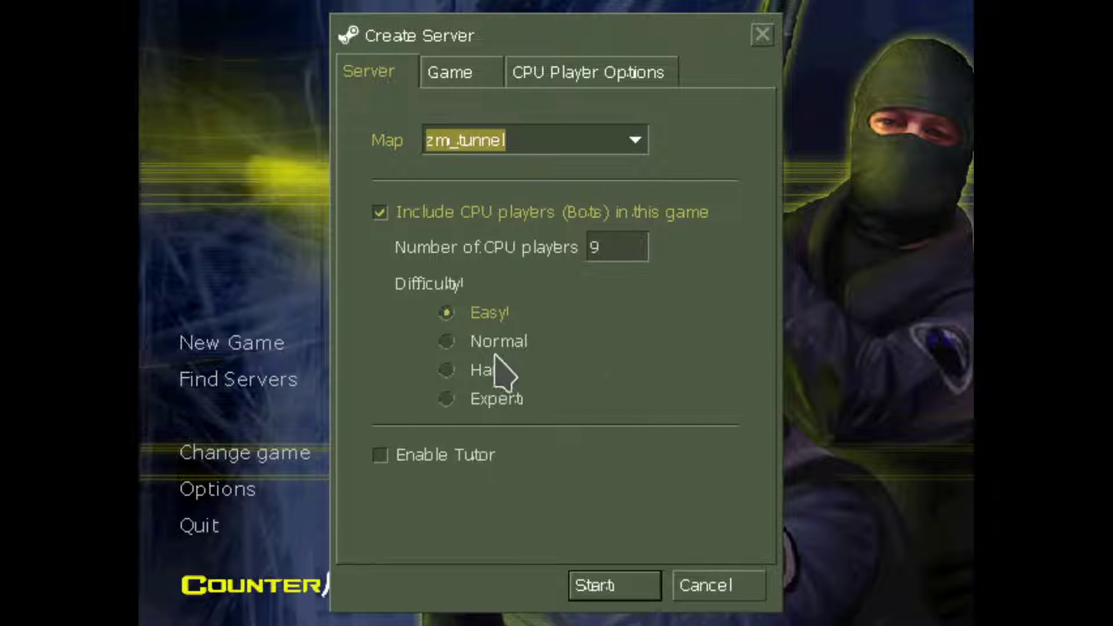
# Review the Game and CPU Player options, launch the server with 9 Easy bots, and dismiss the MOTD
pyautogui.click(463, 75)
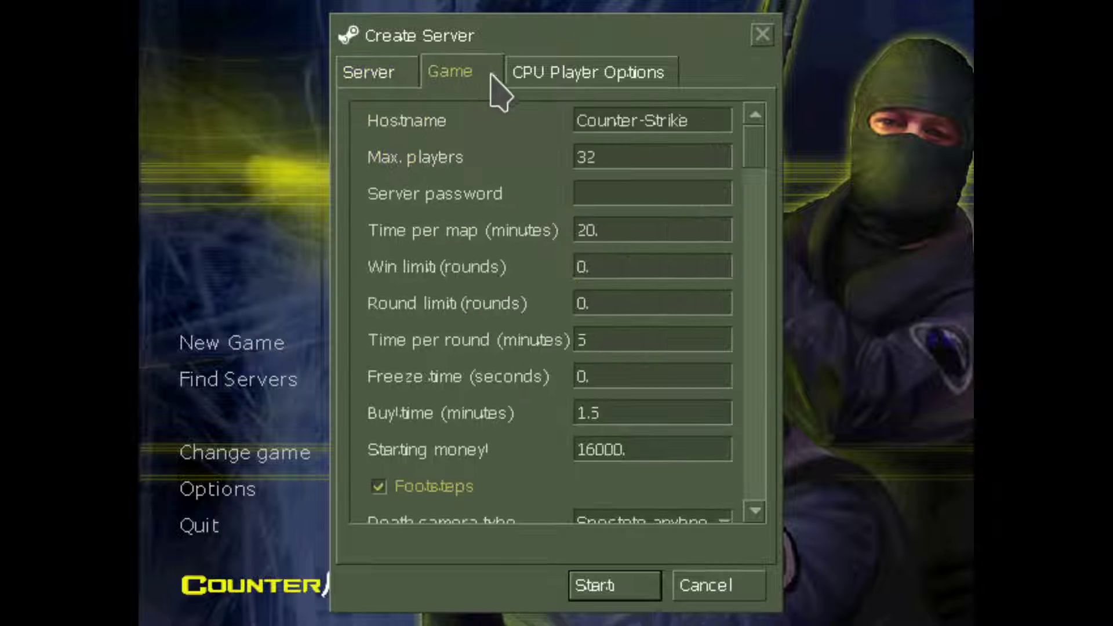
pyautogui.click(572, 76)
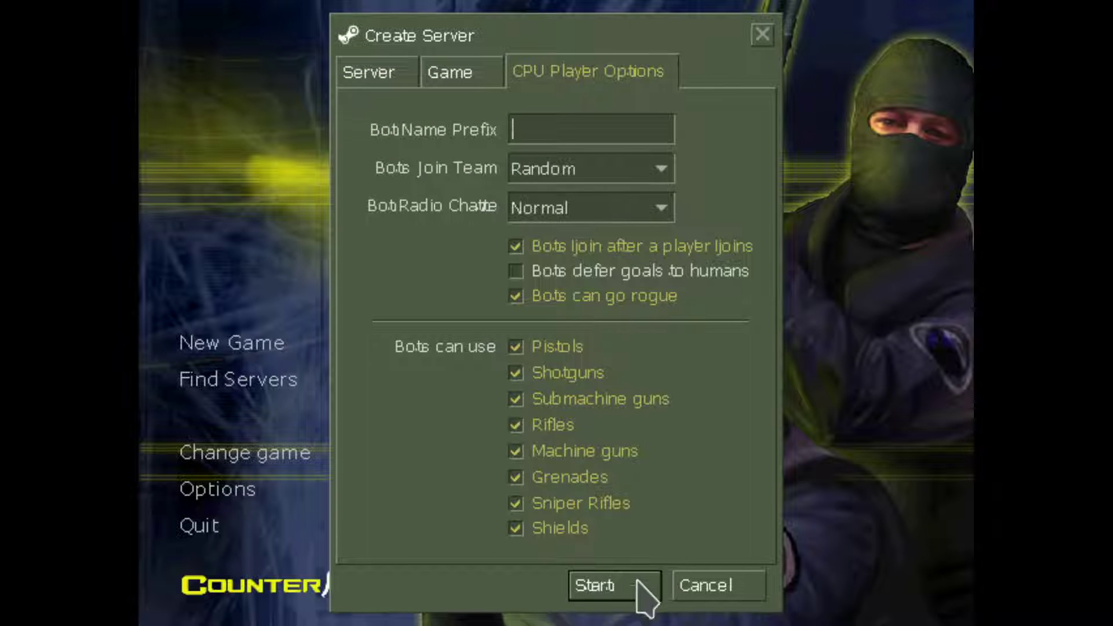
pyautogui.click(610, 592)
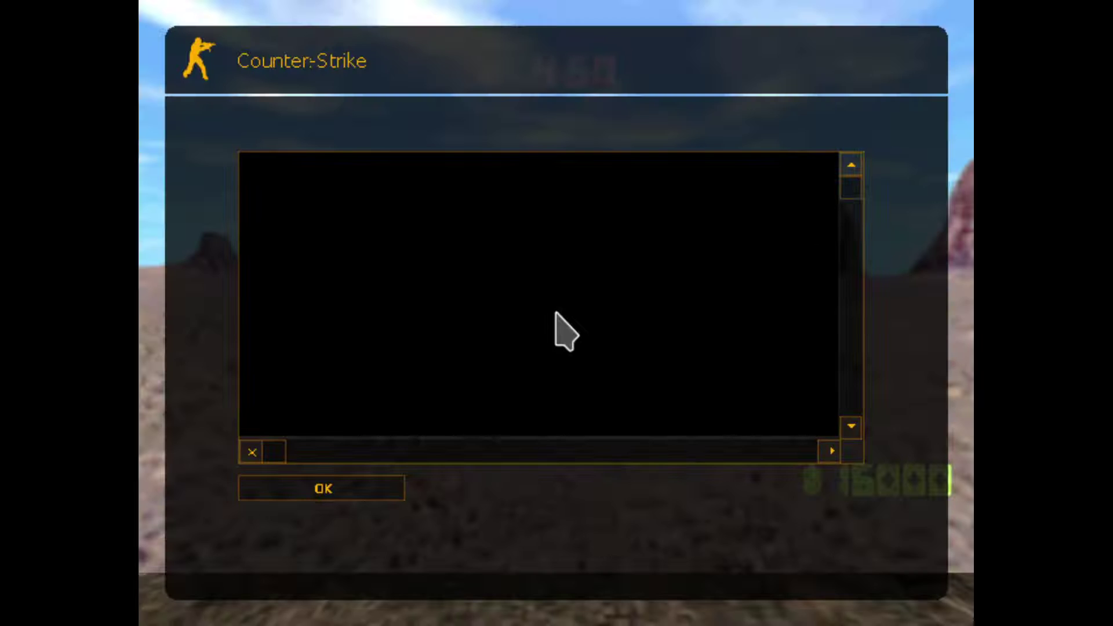
pyautogui.click(351, 492)
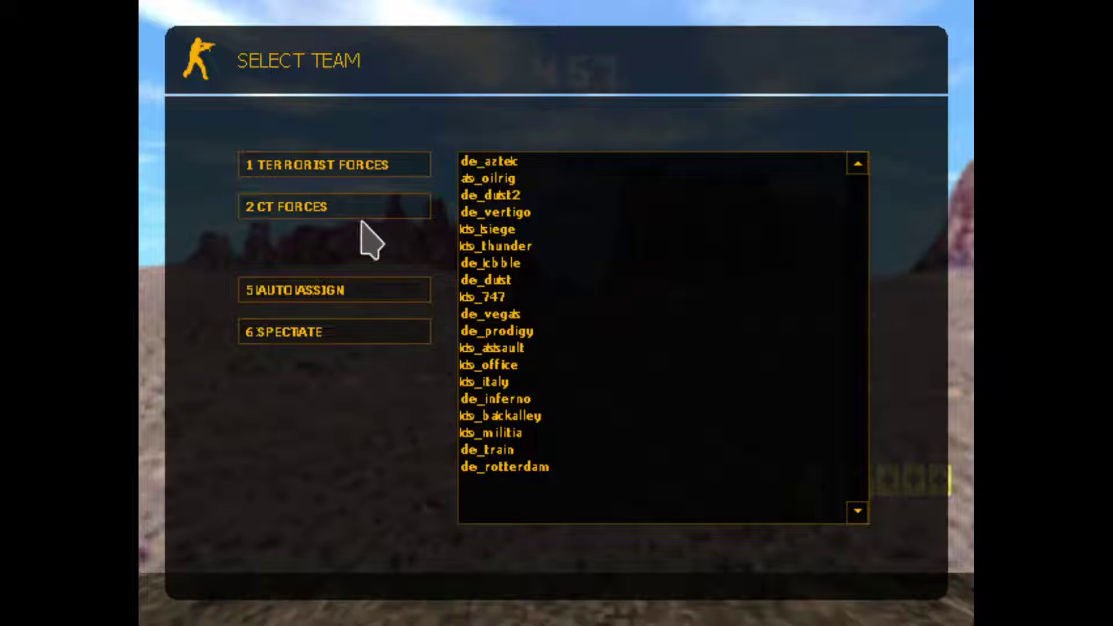